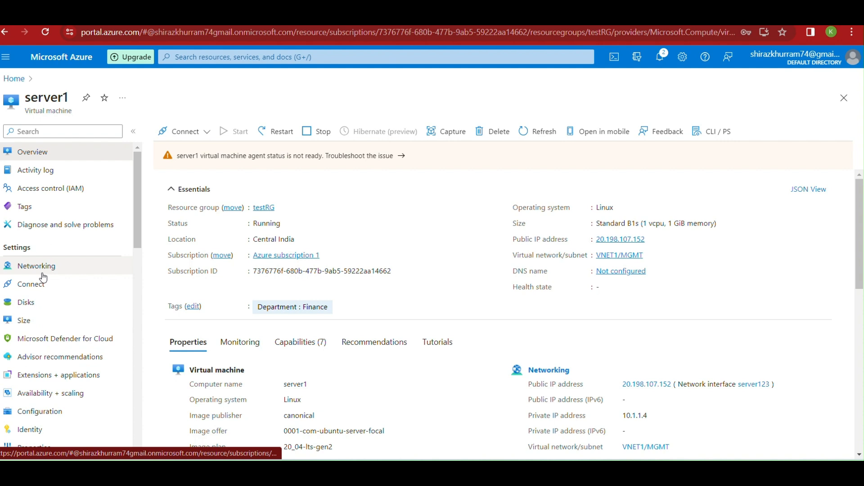
# Copy server1's public IP address 20.198.107.152 from its virtual machine page
pyautogui.click(14, 79)
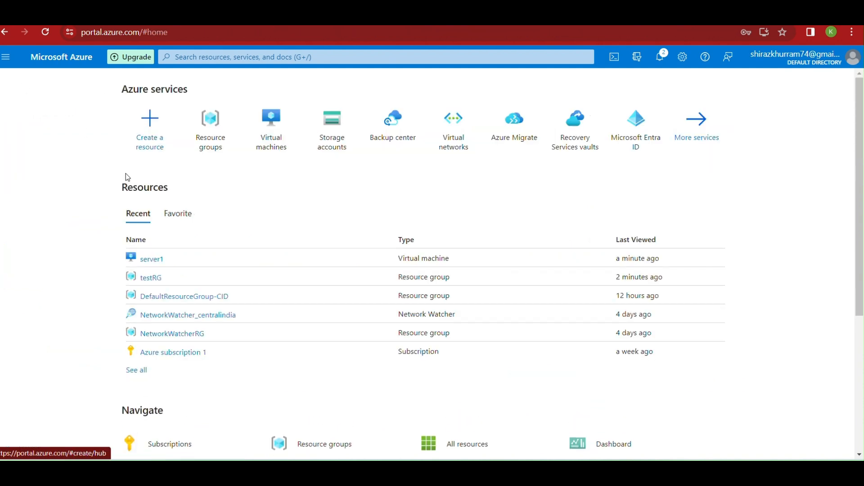
pyautogui.click(269, 151)
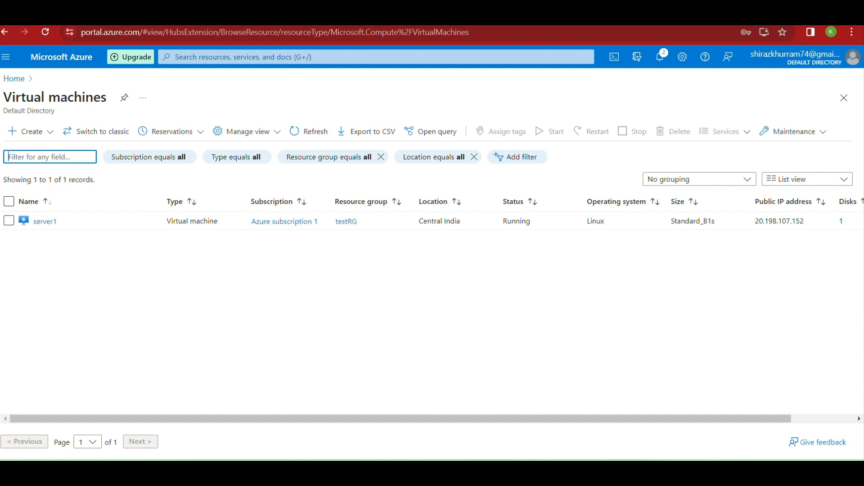
pyautogui.click(45, 221)
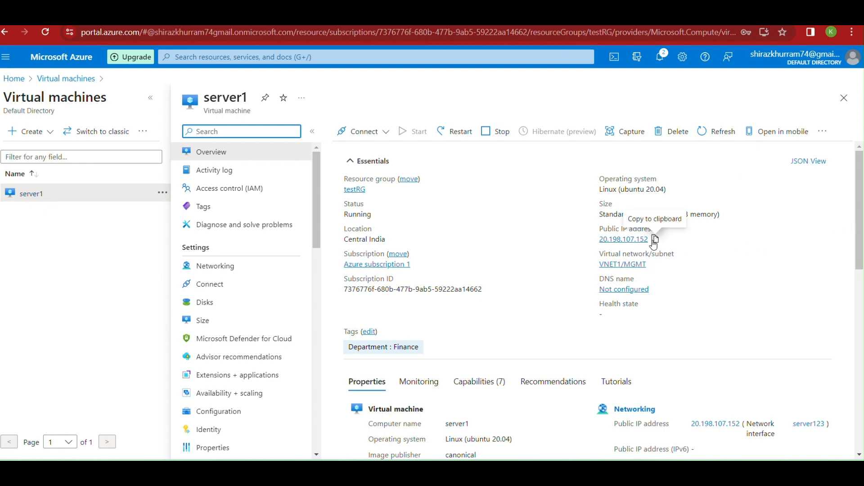
pyautogui.click(655, 238)
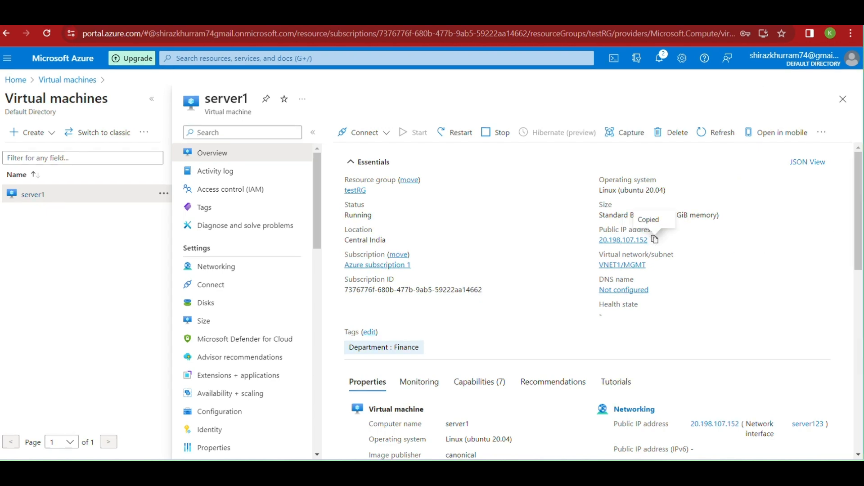
# Launch PuTTY from the desktop to get its Configuration window
pyautogui.click(800, 13)
pyautogui.doubleClick(149, 296)
pyautogui.write('azureserve')
# Save a PuTTY session named azureserver with host 20.198.107.152
pyautogui.press('BackSpace')
pyautogui.press('BackSpace')
pyautogui.press('BackSpace')
pyautogui.press('BackSpace')
pyautogui.press('BackSpace')
pyautogui.press('BackSpace')
pyautogui.press('BackSpace')
pyautogui.press('BackSpace')
pyautogui.press('BackSpace')
pyautogui.press('BackSpace')
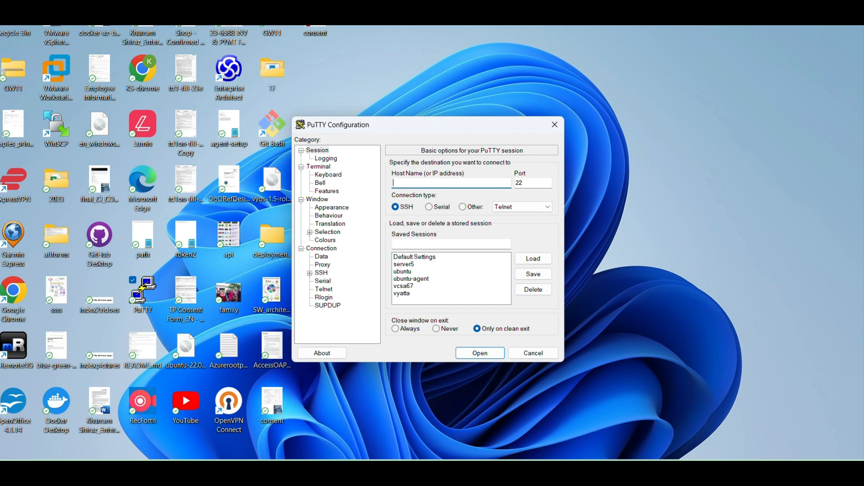
pyautogui.click(424, 245)
pyautogui.write('azureserver')
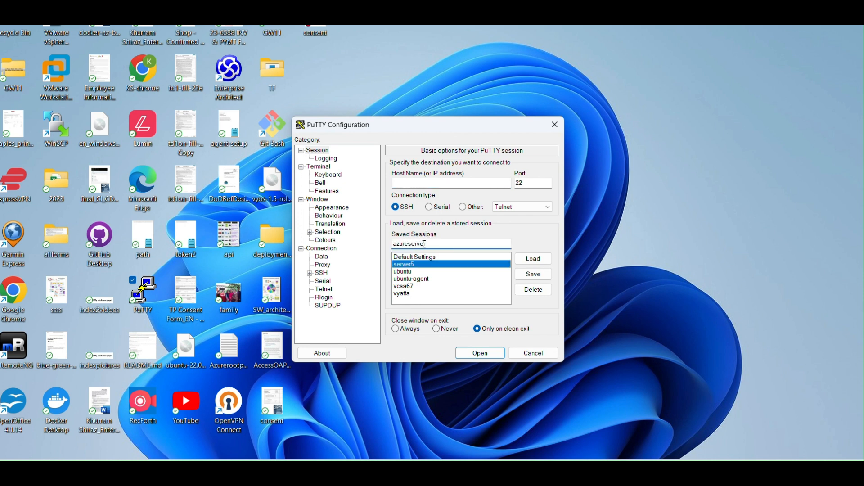
pyautogui.click(420, 183)
pyautogui.hotkey('ctrl', 'v')
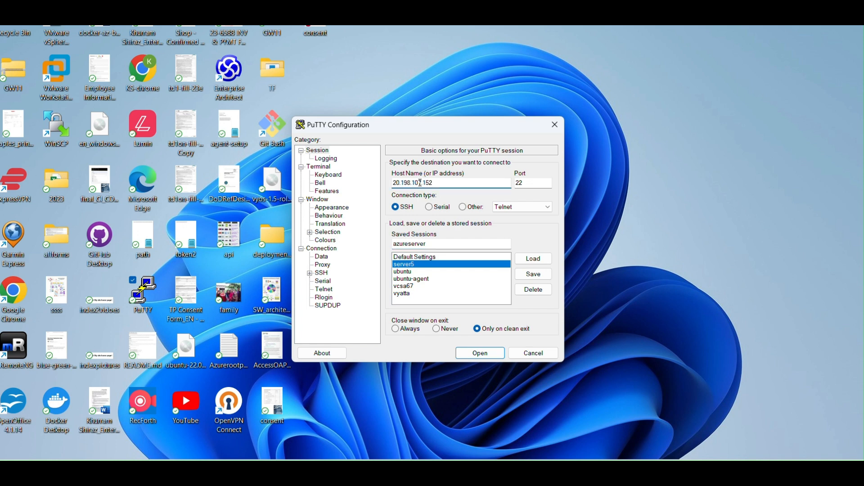
pyautogui.click(541, 275)
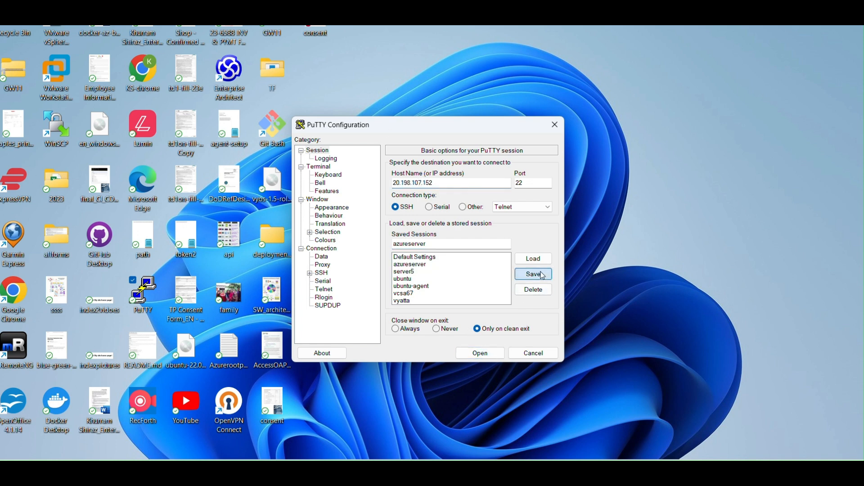
# Connect over SSH, accept the host key, and log in with the account username and password
pyautogui.click(495, 354)
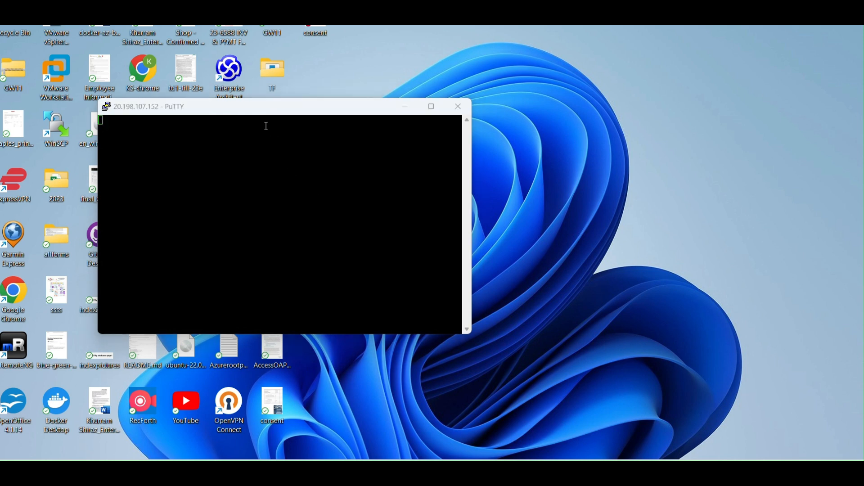
pyautogui.click(317, 338)
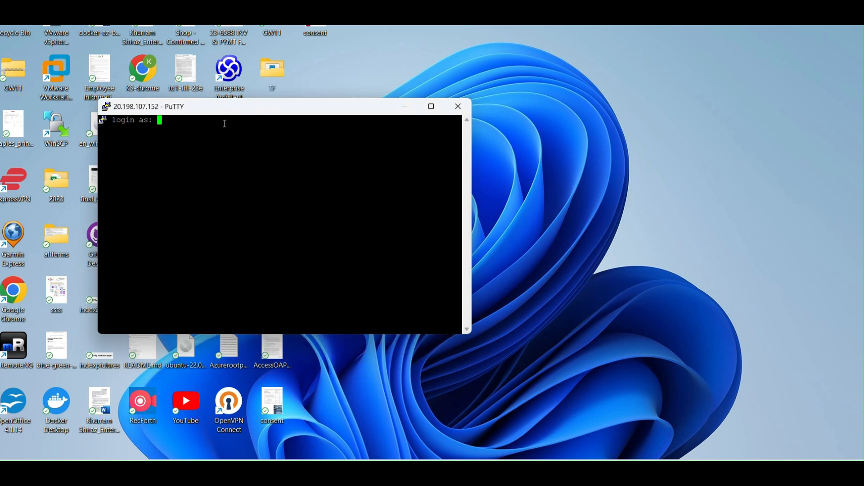
pyautogui.moveTo(217, 108); pyautogui.dragTo(289, 112)
pyautogui.write('kshiraz')
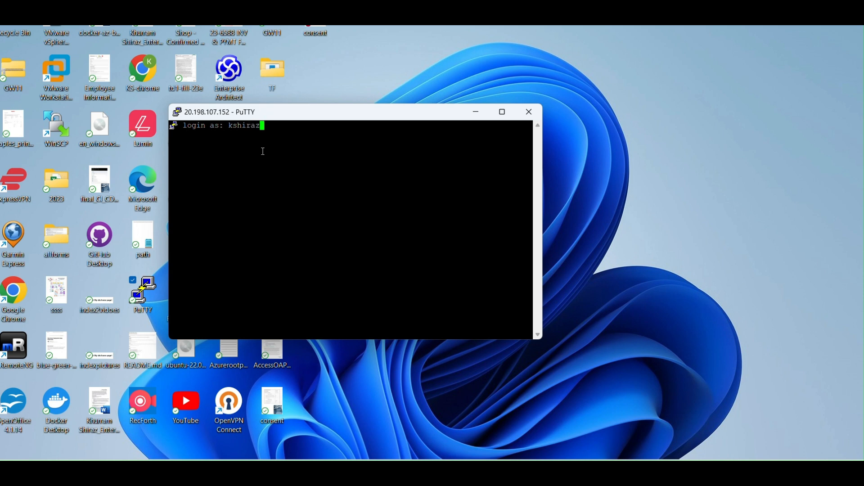
pyautogui.press('Return')
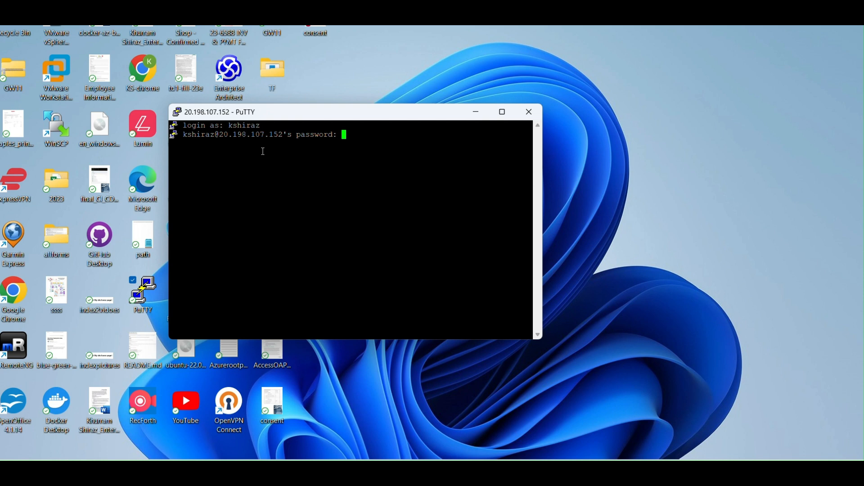
pyautogui.press('Return')
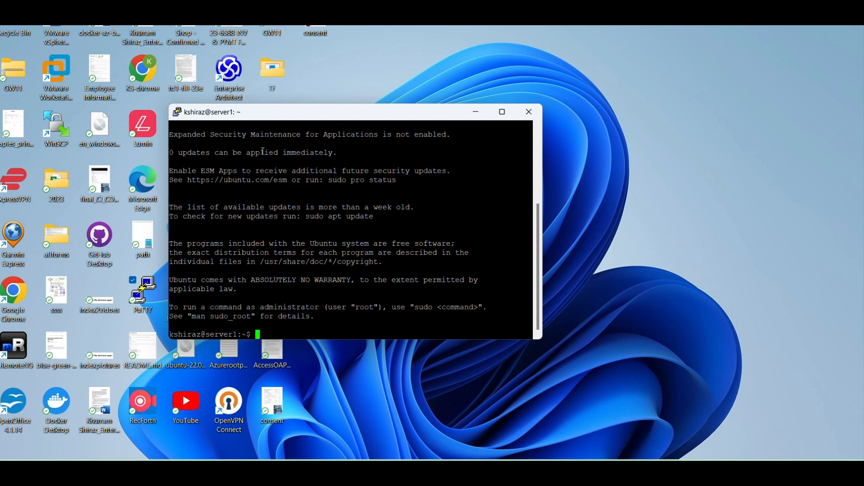
# Check the working directory with pwd, then create and enter a testdata folder
pyautogui.press('Return')
pyautogui.press('Return')
pyautogui.press('Return')
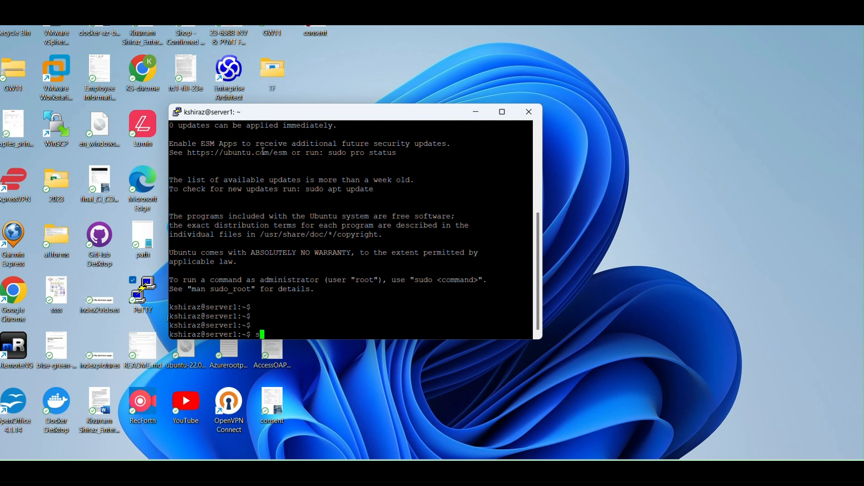
pyautogui.write('pwd')
pyautogui.press('Return')
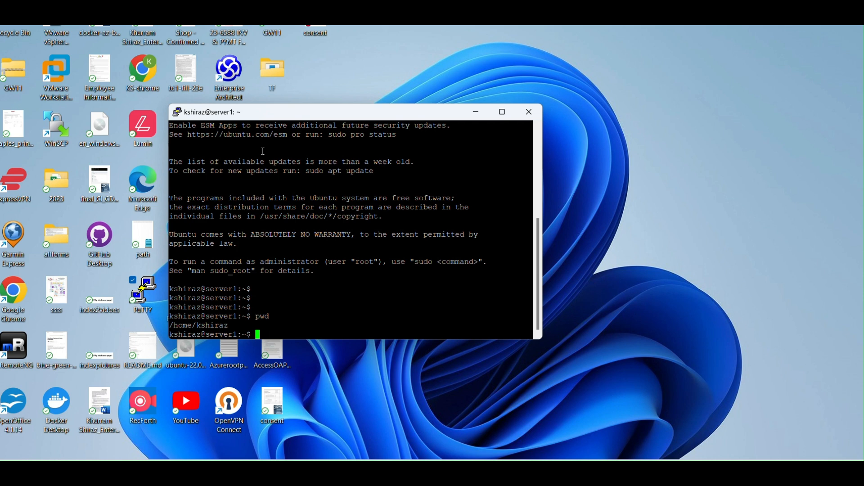
pyautogui.write('cd ')
pyautogui.write('test')
pyautogui.press('BackSpace')
pyautogui.press('BackSpace')
pyautogui.press('BackSpace')
pyautogui.press('BackSpace')
pyautogui.press('BackSpace')
pyautogui.press('BackSpace')
pyautogui.press('BackSpace')
pyautogui.write('mkdir testdata')
pyautogui.press('Return')
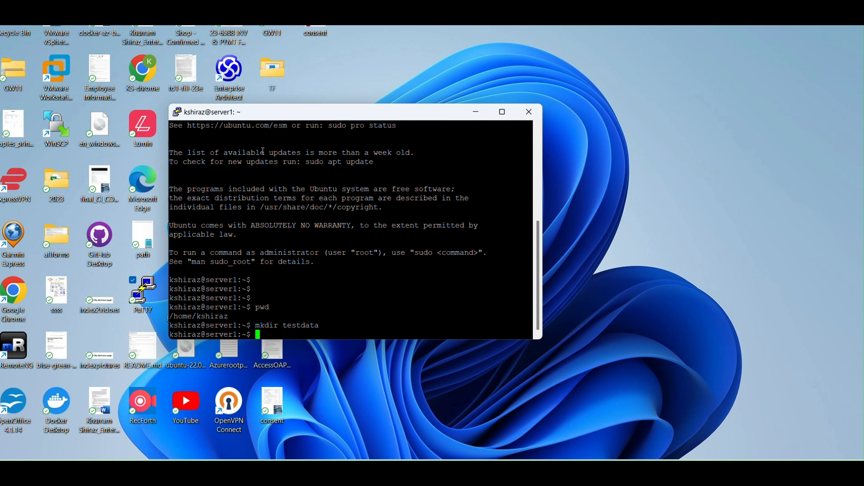
pyautogui.write('cd testdata')
pyautogui.press('Return')
# Write testfile in vi with the line 'This is test data to be recovered from Azure backup'
pyautogui.write('vi ')
pyautogui.write('test')
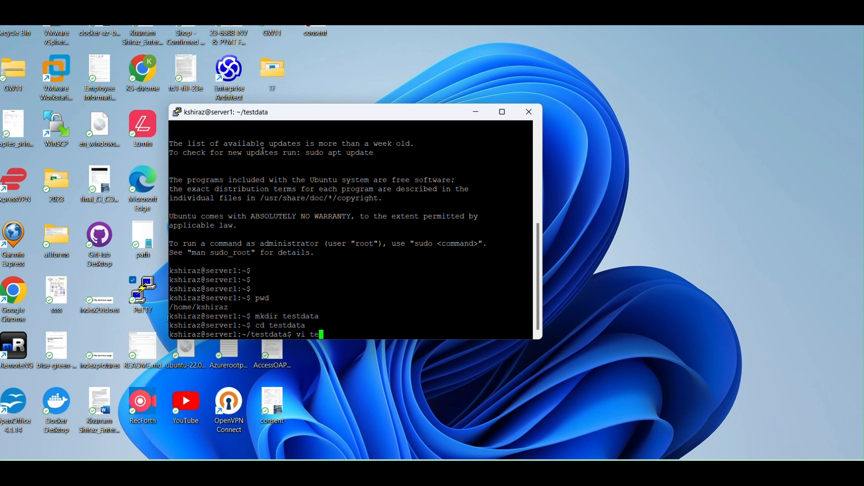
pyautogui.write('file')
pyautogui.press('Return')
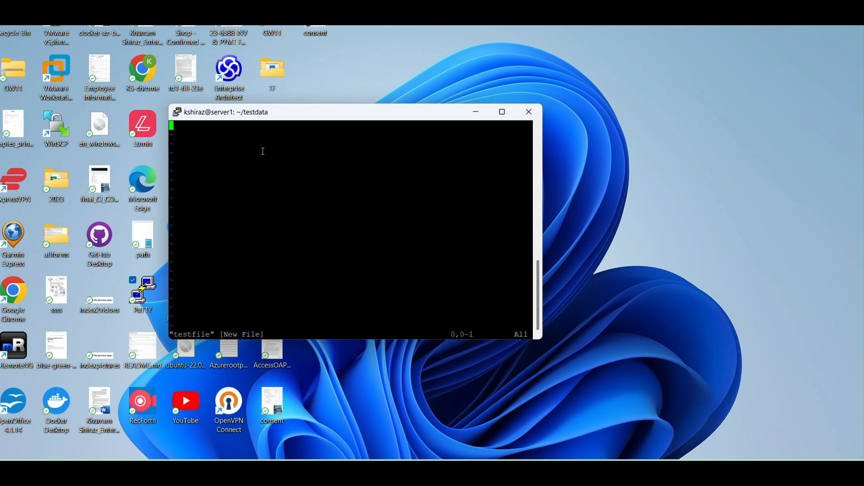
pyautogui.write('iThis ')
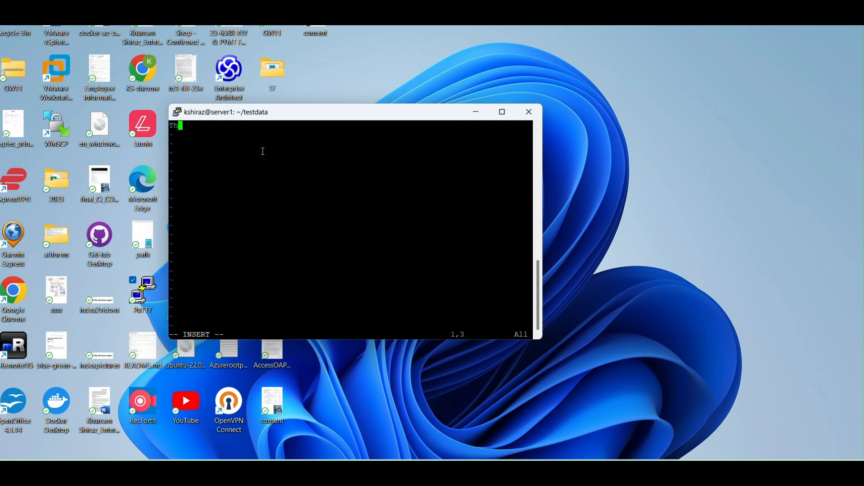
pyautogui.write('is test data to be re')
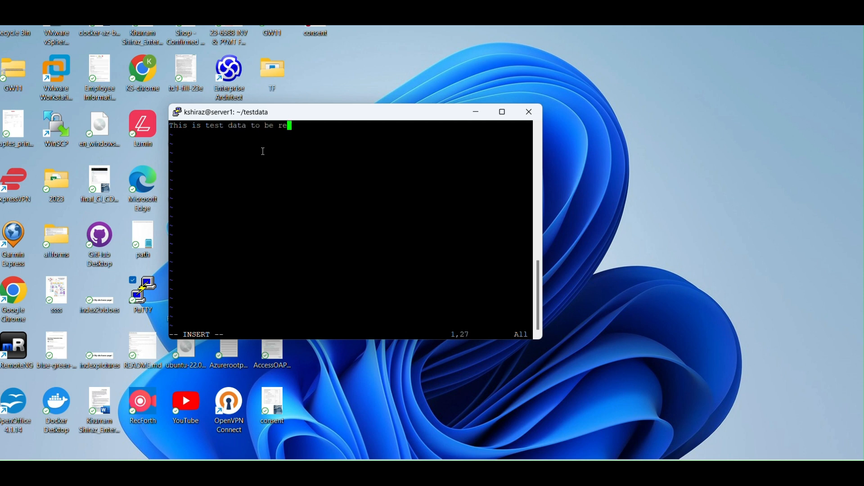
pyautogui.write('covered from Azure backup')
pyautogui.press('Escape')
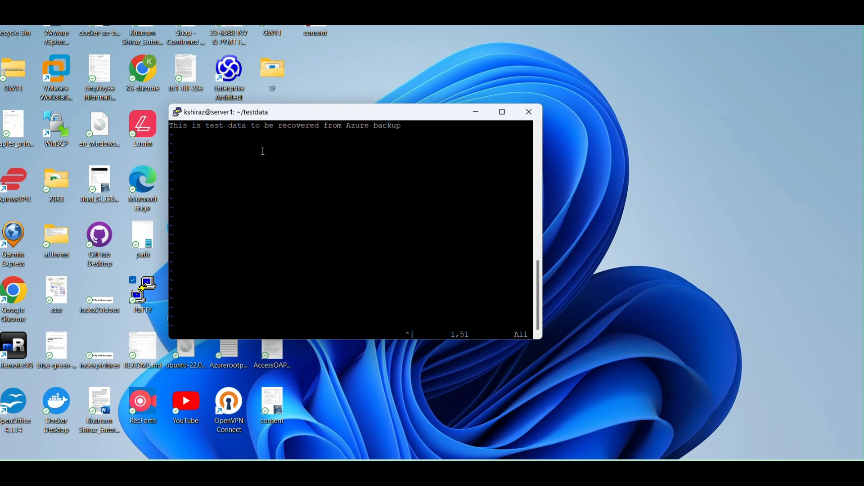
pyautogui.write(':wq')
pyautogui.press('Return')
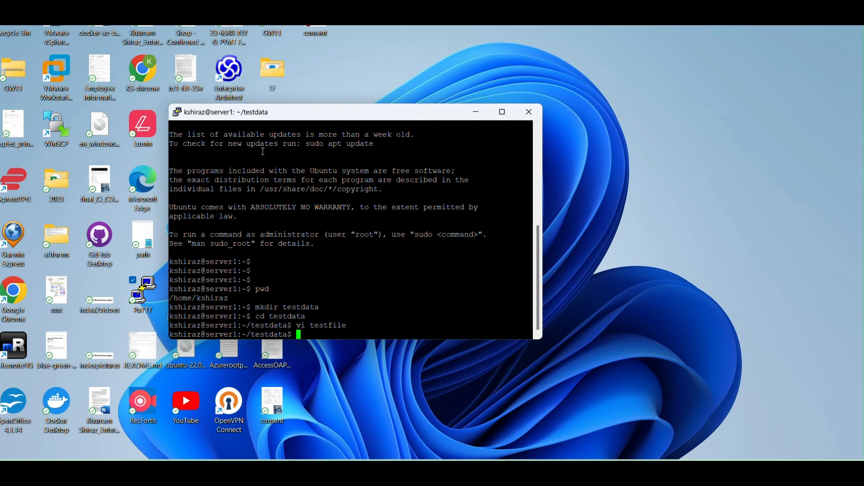
# Go back to the home directory and list all its files with ls -al
pyautogui.write('cd ..')
pyautogui.press('Return')
pyautogui.write('ls -al')
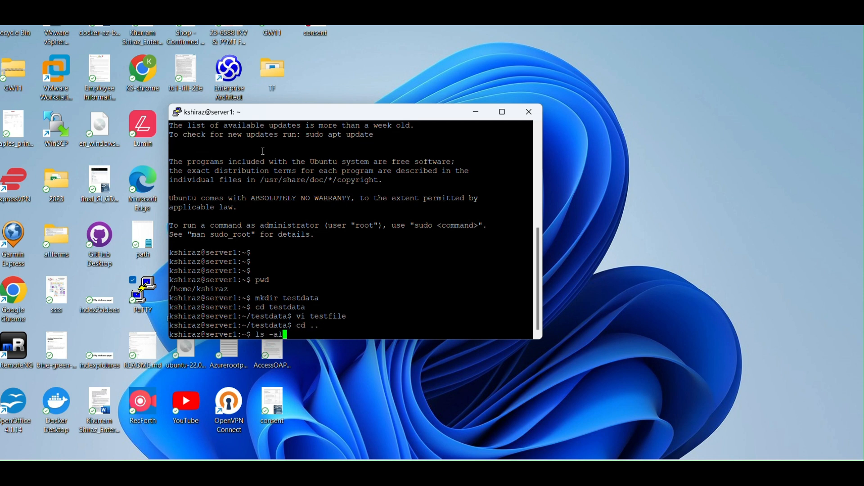
pyautogui.press('Return')
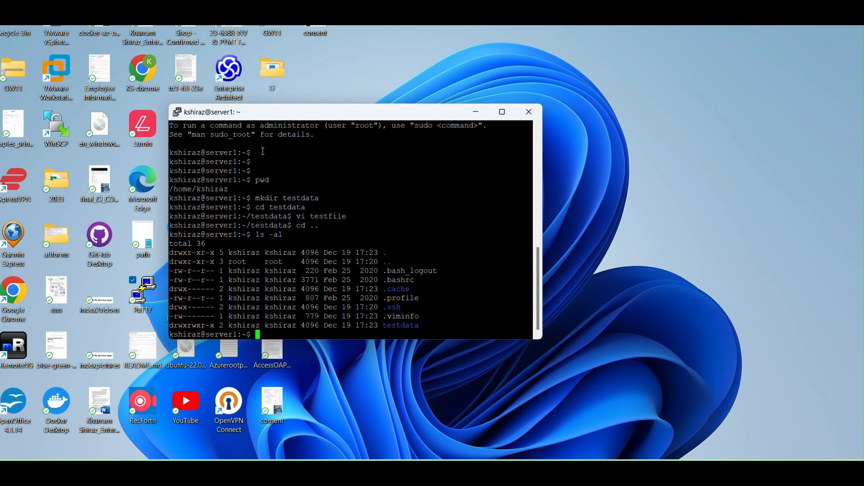
# List testdata's contents and display testfile with more to verify the test line
pyautogui.write('cd testdata')
pyautogui.press('Return')
pyautogui.write('ls 0')
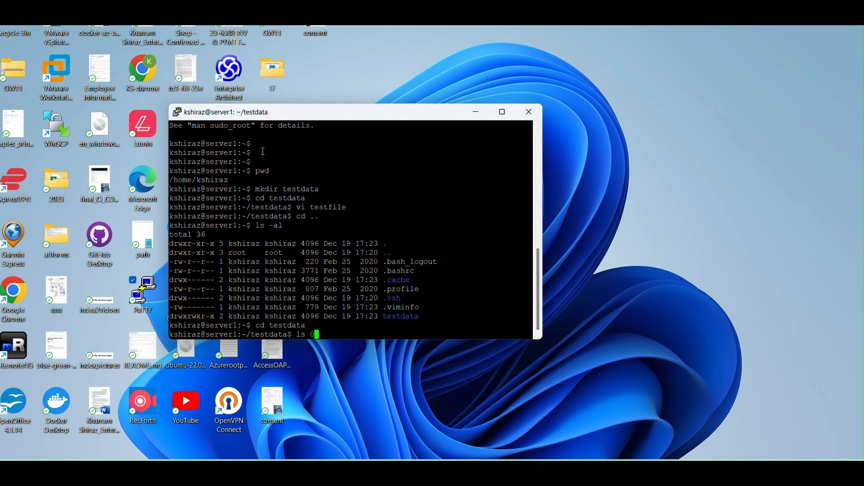
pyautogui.press('BackSpace')
pyautogui.press('BackSpace')
pyautogui.write('-al')
pyautogui.press('Return')
pyautogui.write('more test')
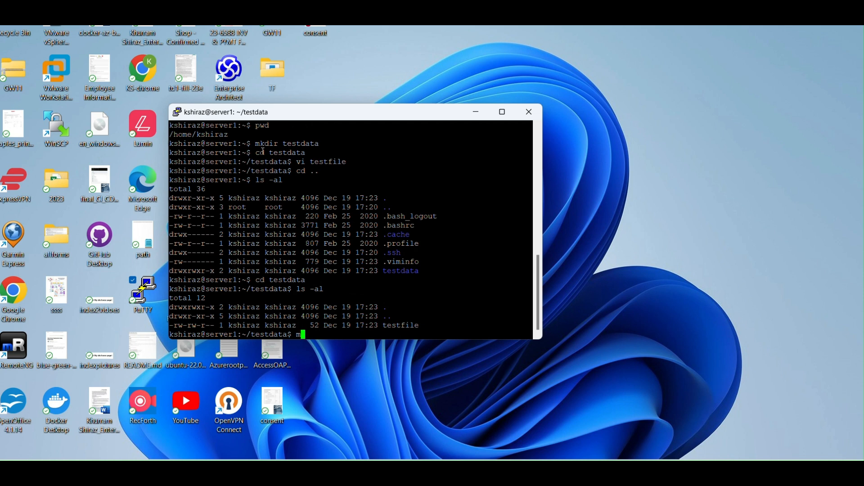
pyautogui.write('file')
pyautogui.press('Return')
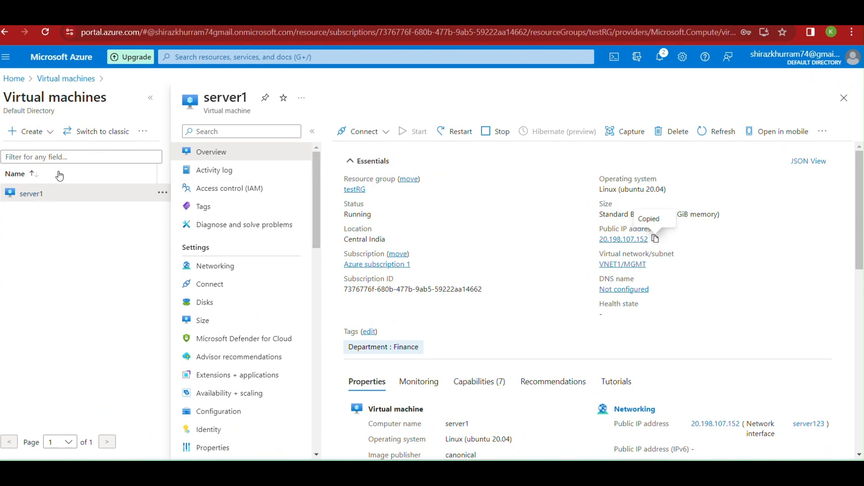
# Open Backup under Operations in server1's resource menu
pyautogui.moveTo(317, 214); pyautogui.dragTo(334, 308)
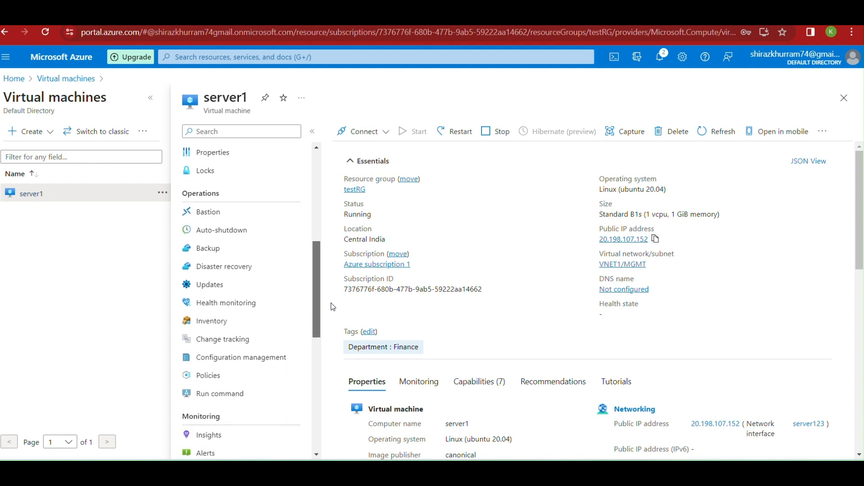
pyautogui.click(234, 255)
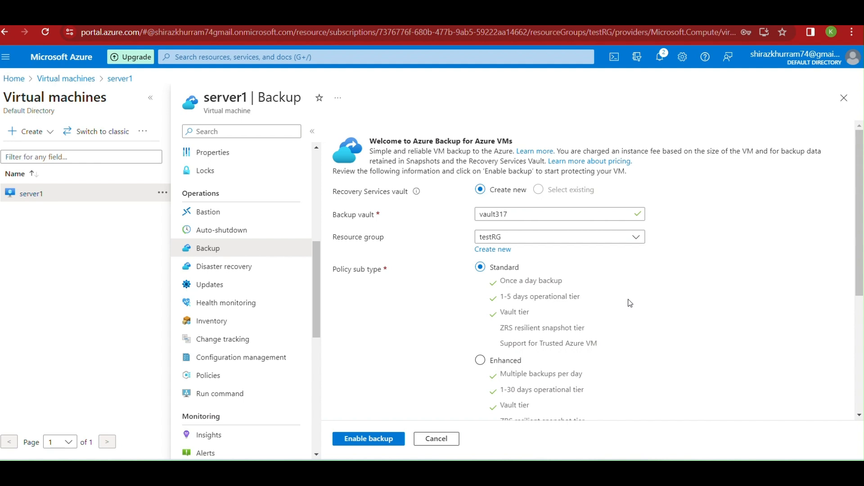
# Rename the new backup vault to vault123456
pyautogui.click(523, 215)
pyautogui.press('BackSpace')
pyautogui.press('BackSpace')
pyautogui.press('BackSpace')
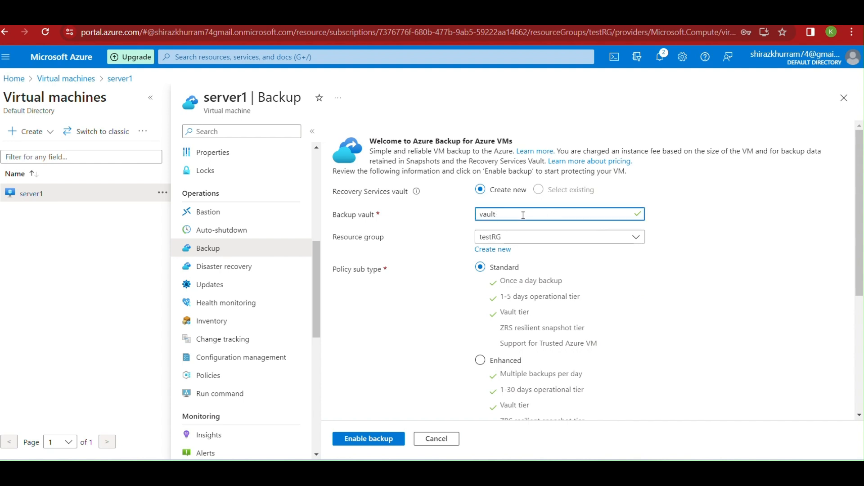
pyautogui.write('123456')
# Open the DailyPolicy-lqcm7st1 backup policy for editing
pyautogui.scroll(-1, 601, 307)
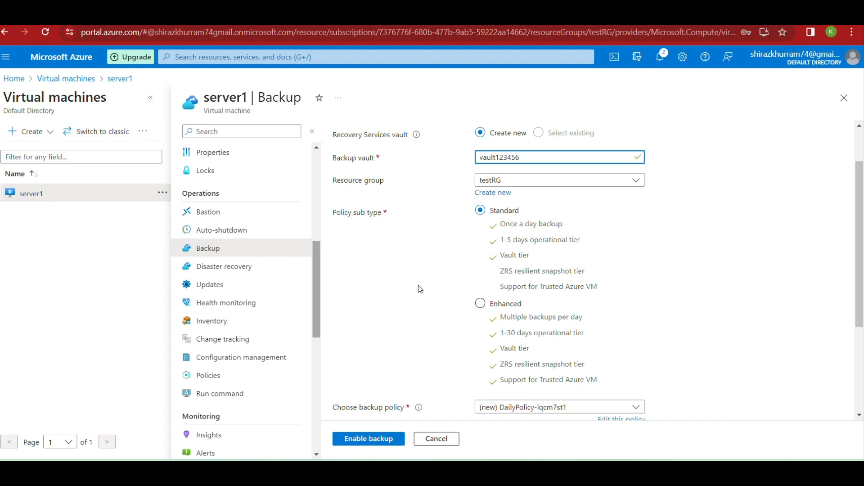
pyautogui.scroll(-3, 417, 288)
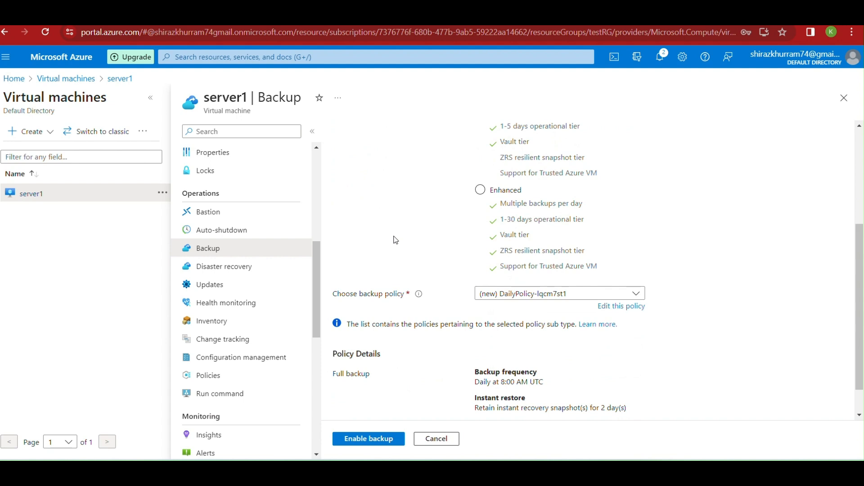
pyautogui.scroll(3, 395, 239)
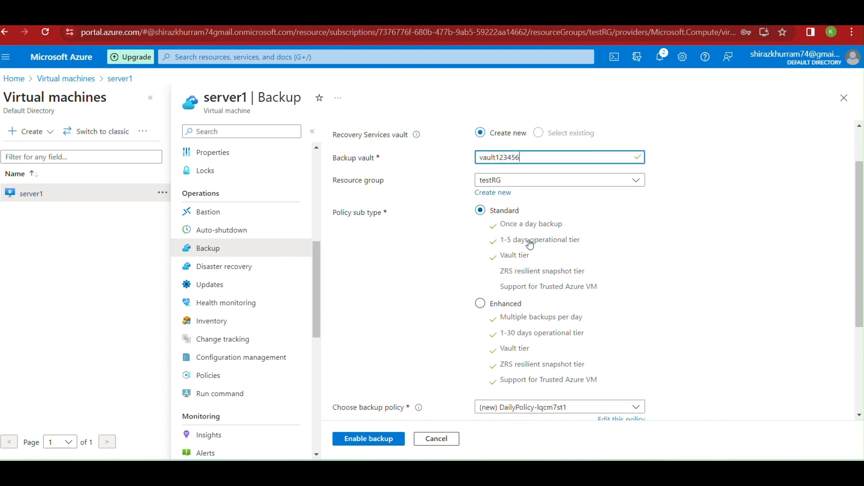
pyautogui.scroll(-3, 413, 301)
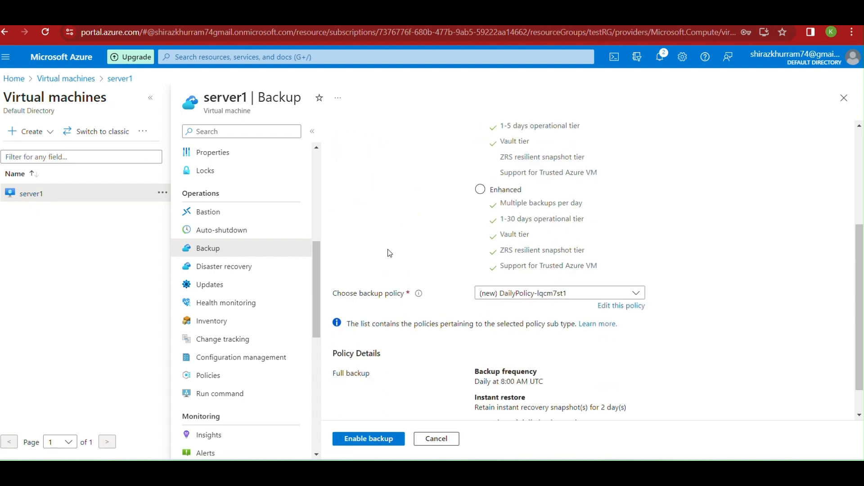
pyautogui.scroll(-1, 387, 251)
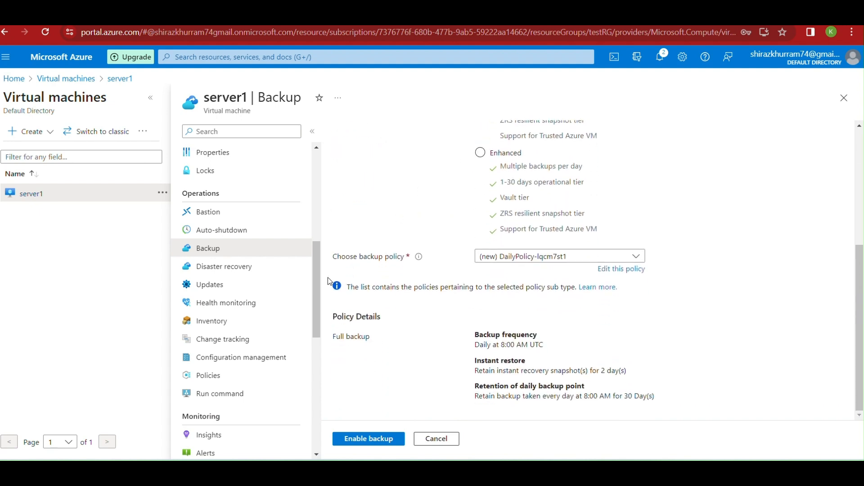
pyautogui.click(584, 256)
pyautogui.click(585, 254)
pyautogui.click(621, 269)
# Rename the backup policy to DailyPolicy-19122023
pyautogui.moveTo(548, 151); pyautogui.dragTo(519, 151)
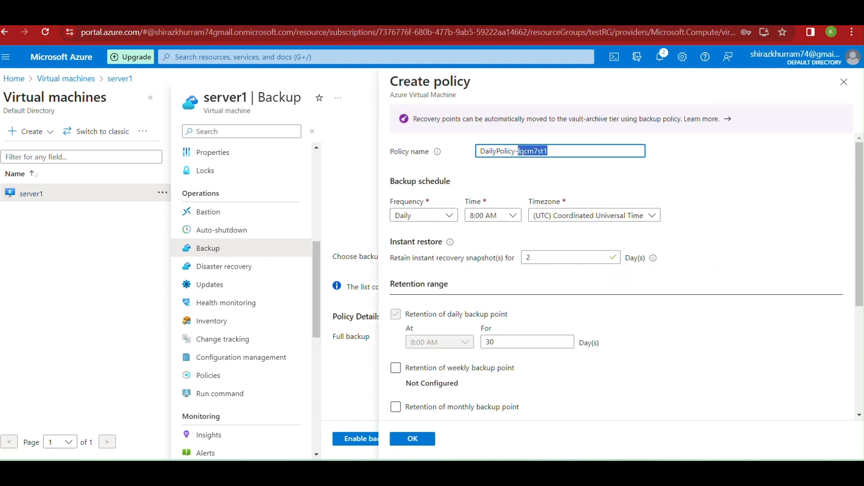
pyautogui.press('BackSpace')
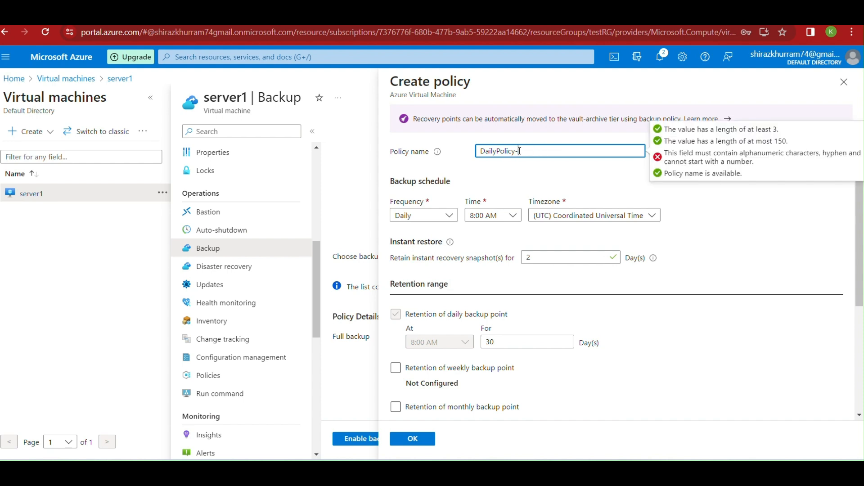
pyautogui.write('1912')
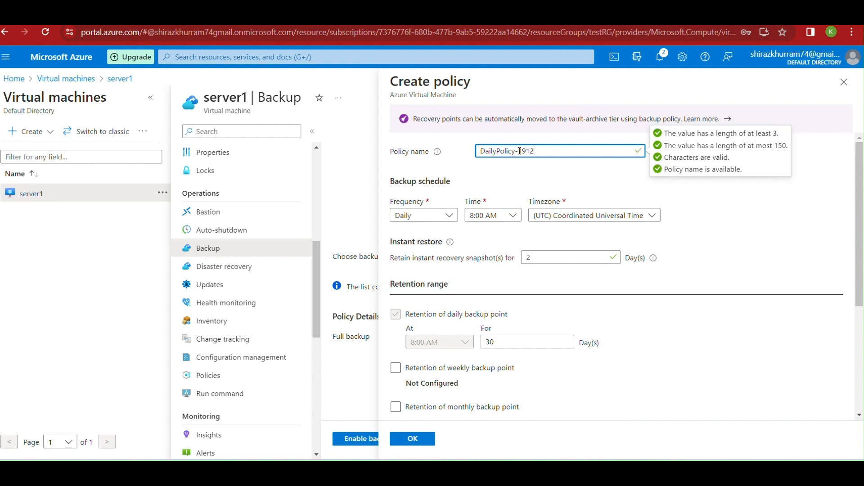
pyautogui.write('2023')
pyautogui.click(520, 151)
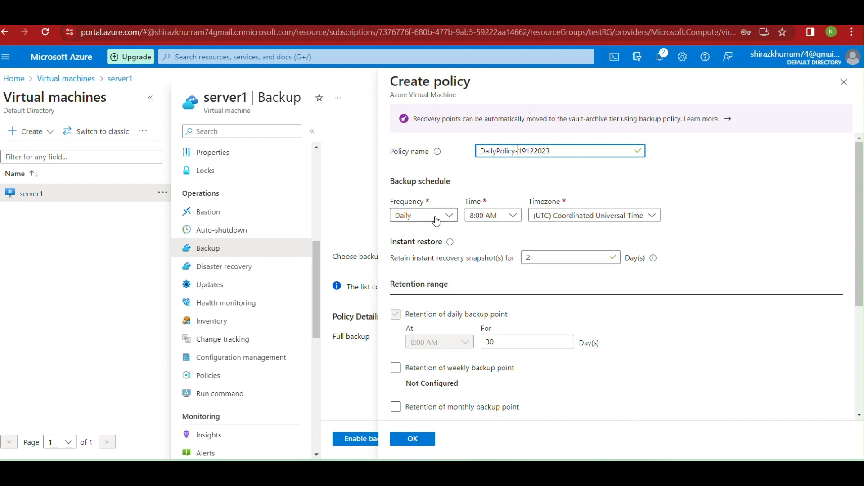
# Schedule the daily backup for 4:00 AM in (UTC-05:00) Eastern Time
pyautogui.click(613, 216)
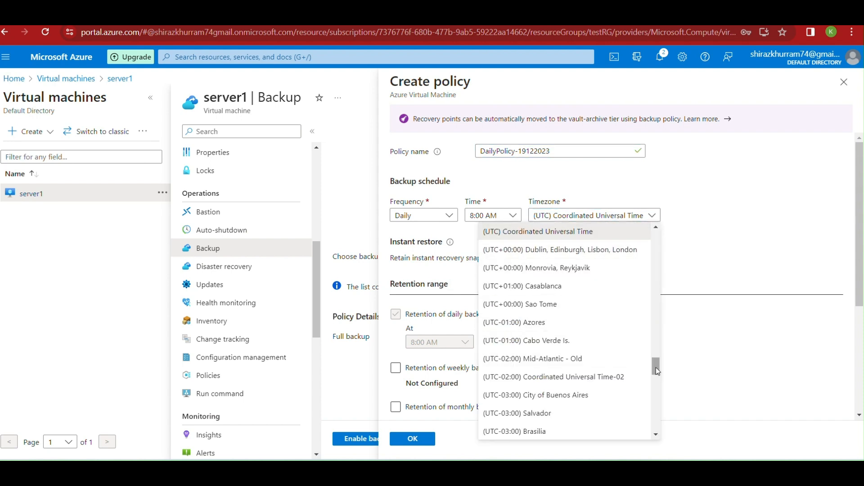
pyautogui.moveTo(655, 367); pyautogui.dragTo(660, 394)
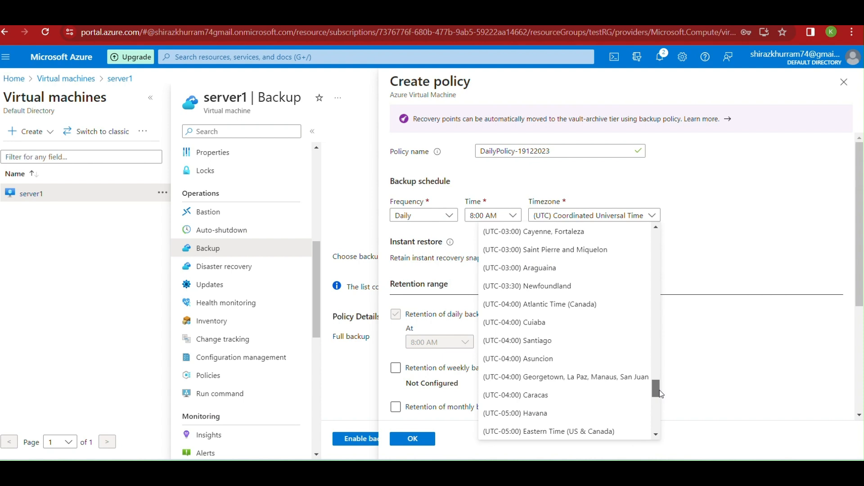
pyautogui.click(635, 433)
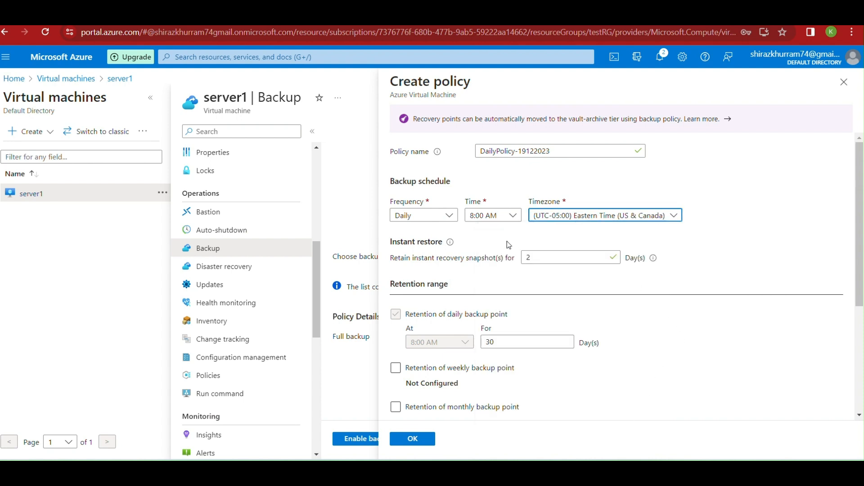
pyautogui.click(512, 218)
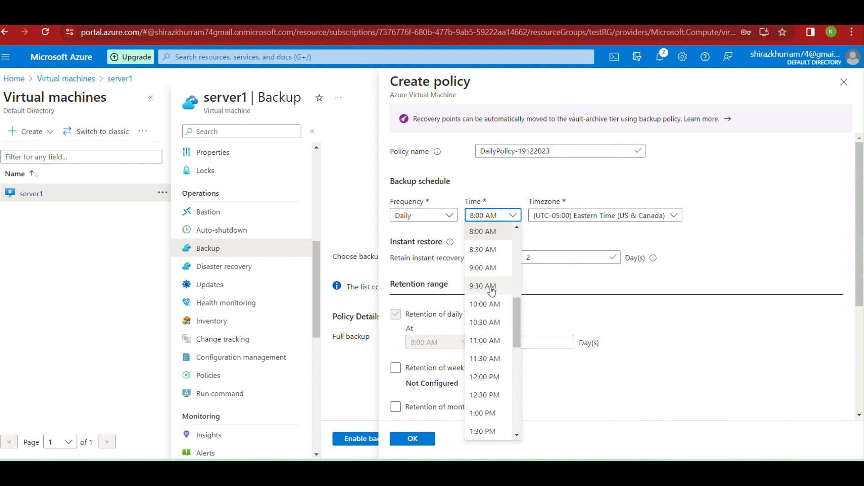
pyautogui.moveTo(515, 306); pyautogui.dragTo(517, 276)
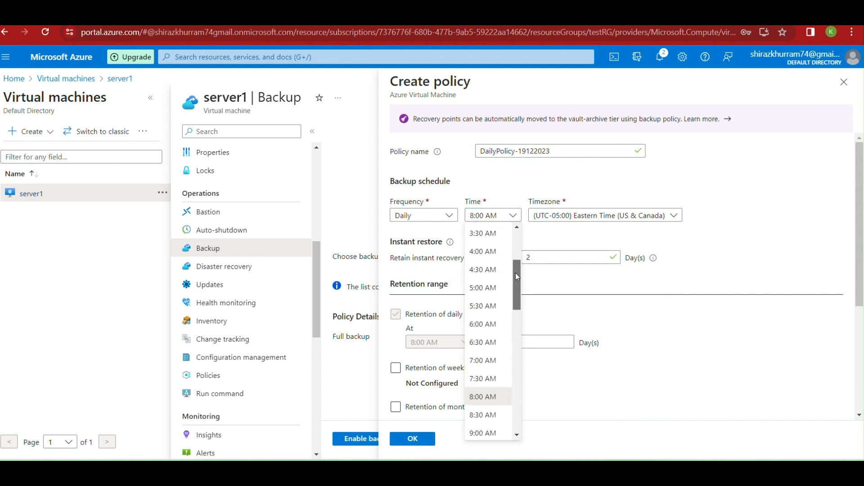
pyautogui.click(488, 253)
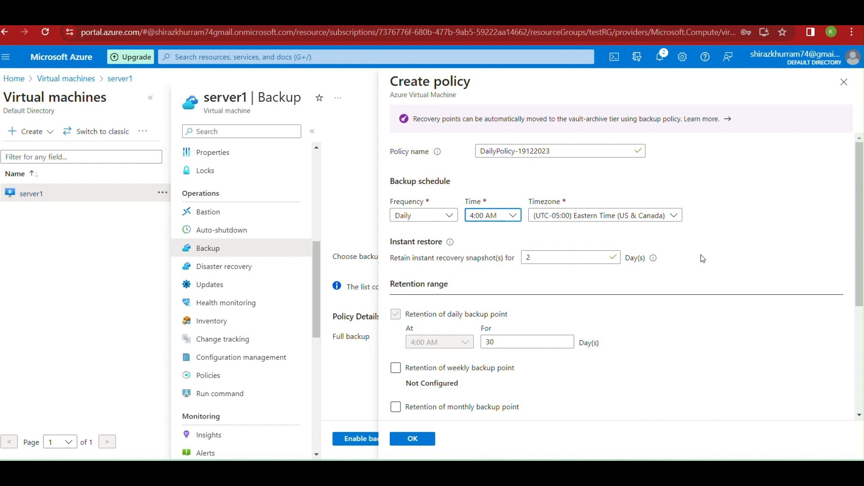
# Keep instant restore snapshots for 3 days
pyautogui.click(555, 253)
pyautogui.press('BackSpace')
pyautogui.write('3')
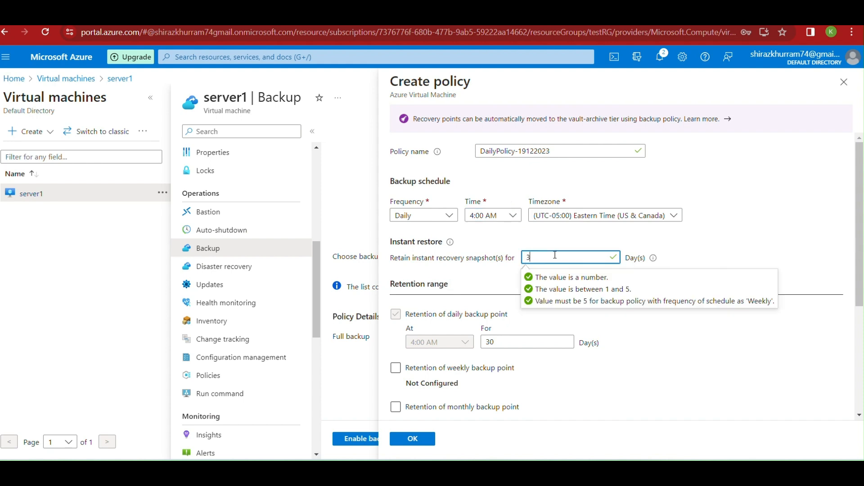
pyautogui.click(767, 224)
# Keep daily backup points for 15 days
pyautogui.scroll(-3, 703, 288)
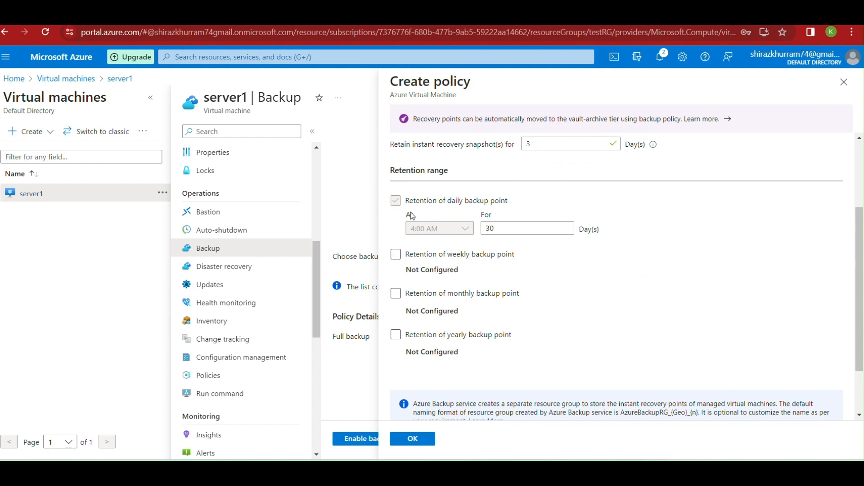
pyautogui.click(504, 228)
pyautogui.press('BackSpace')
pyautogui.press('BackSpace')
pyautogui.write('15')
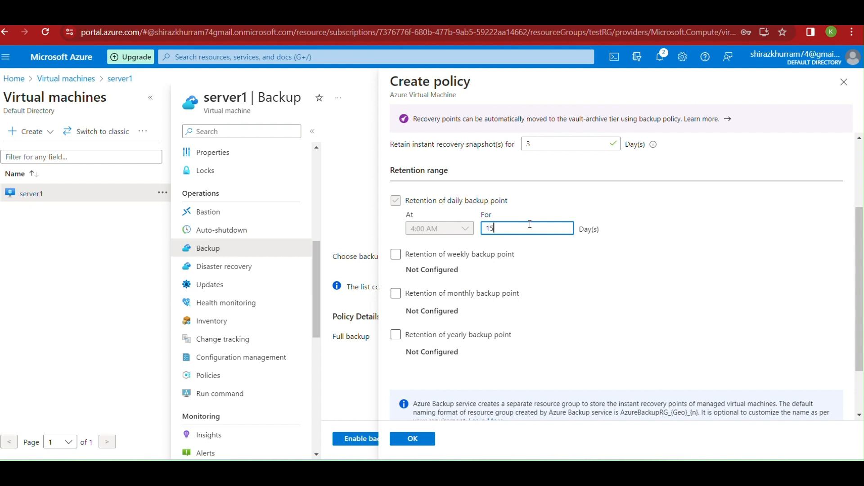
# Enable weekly retention on Saturday, kept for 3 weeks
pyautogui.click(396, 254)
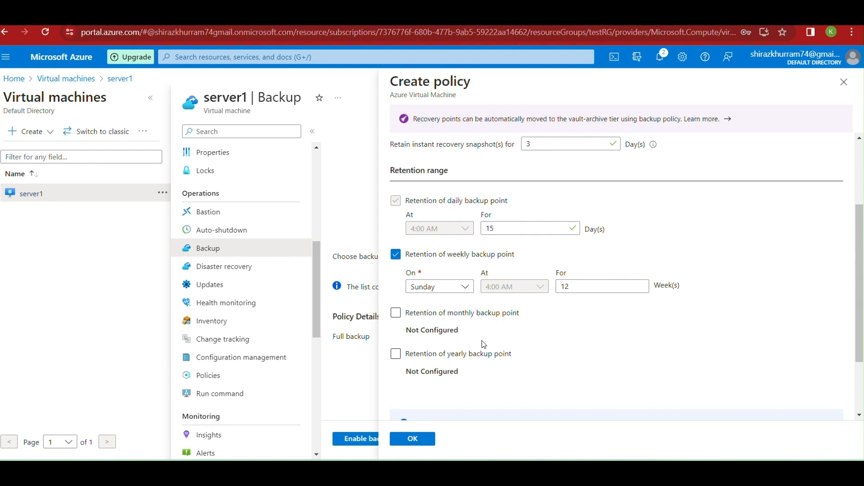
pyautogui.click(466, 288)
pyautogui.click(415, 321)
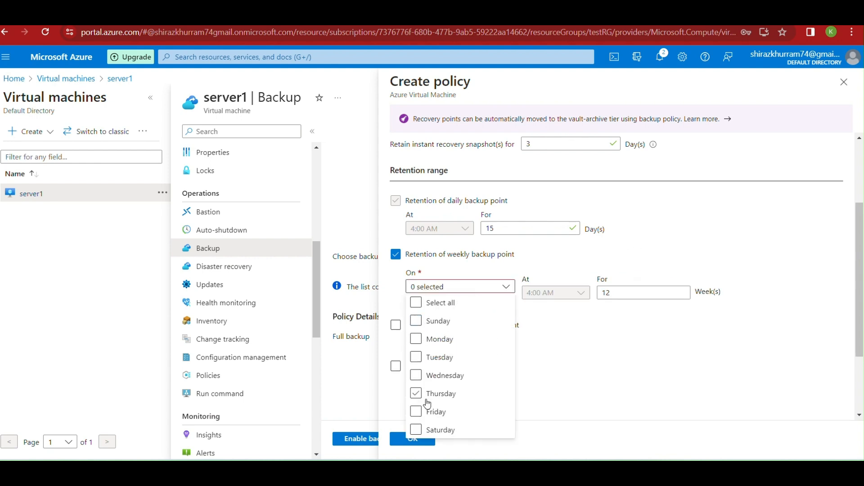
pyautogui.click(416, 430)
pyautogui.click(562, 318)
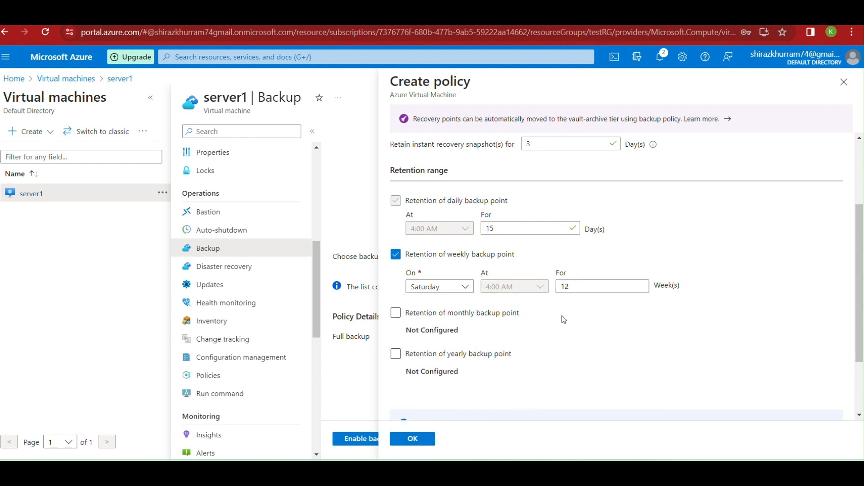
pyautogui.click(584, 288)
pyautogui.press('BackSpace')
pyautogui.press('BackSpace')
pyautogui.write('3')
pyautogui.click(534, 342)
# Enable monthly retention on the Last Sunday for 12 months, and turn on yearly retention
pyautogui.click(396, 313)
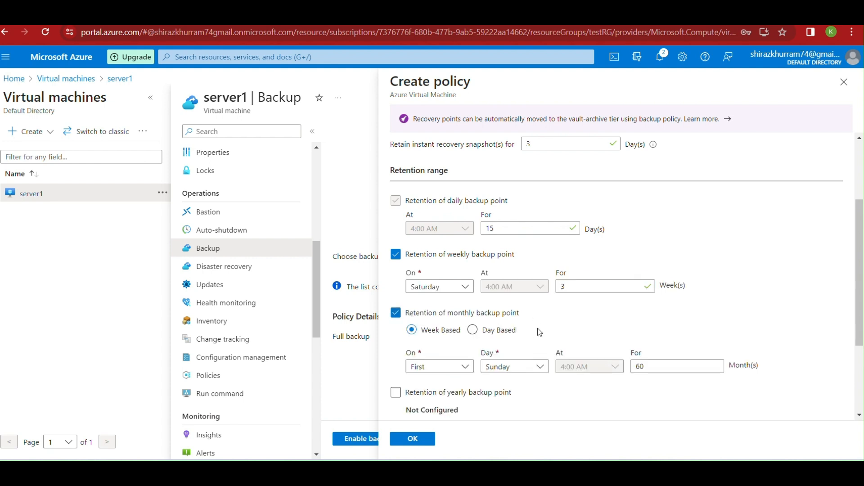
pyautogui.scroll(-1, 539, 332)
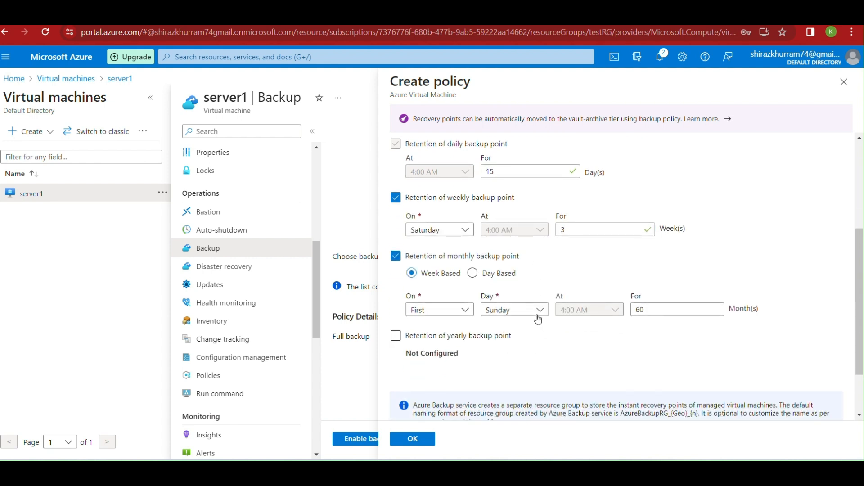
pyautogui.click(465, 311)
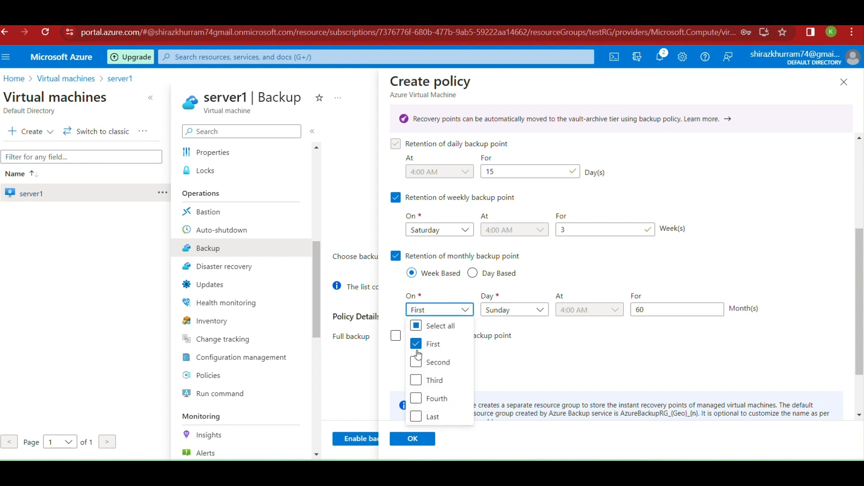
pyautogui.click(416, 344)
pyautogui.click(416, 416)
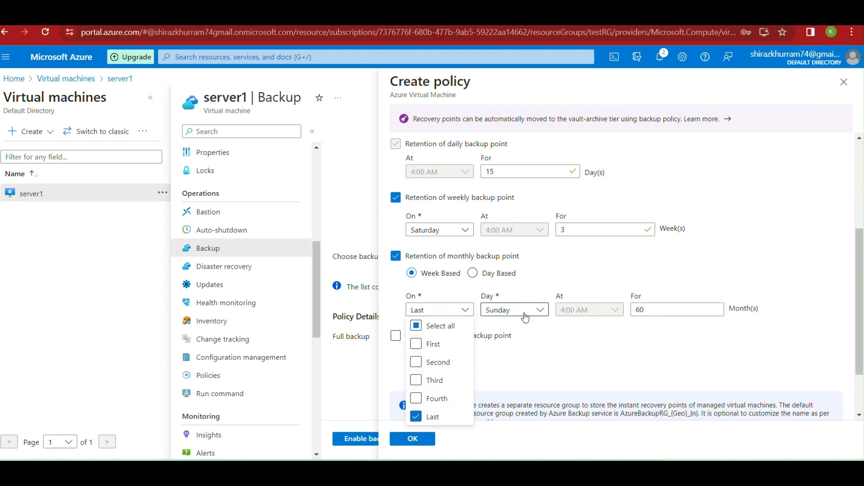
pyautogui.click(533, 309)
pyautogui.click(537, 310)
pyautogui.click(555, 346)
pyautogui.click(658, 311)
pyautogui.press('BackSpace')
pyautogui.press('BackSpace')
pyautogui.write('12')
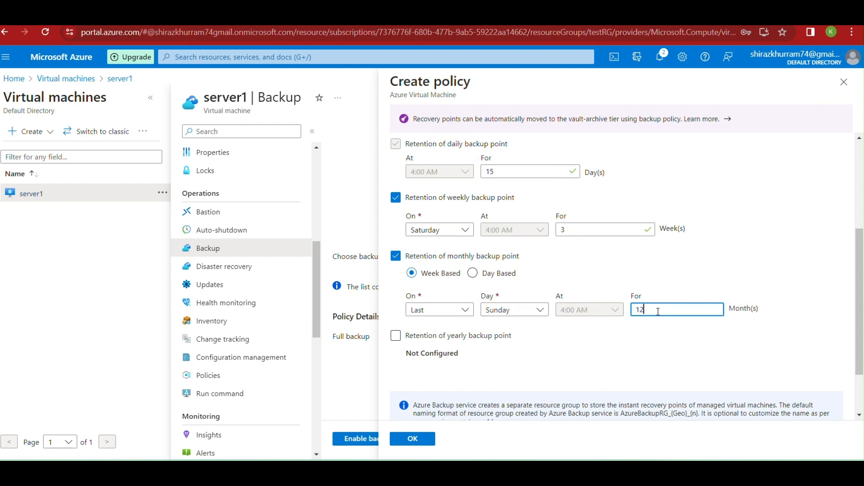
pyautogui.click(632, 347)
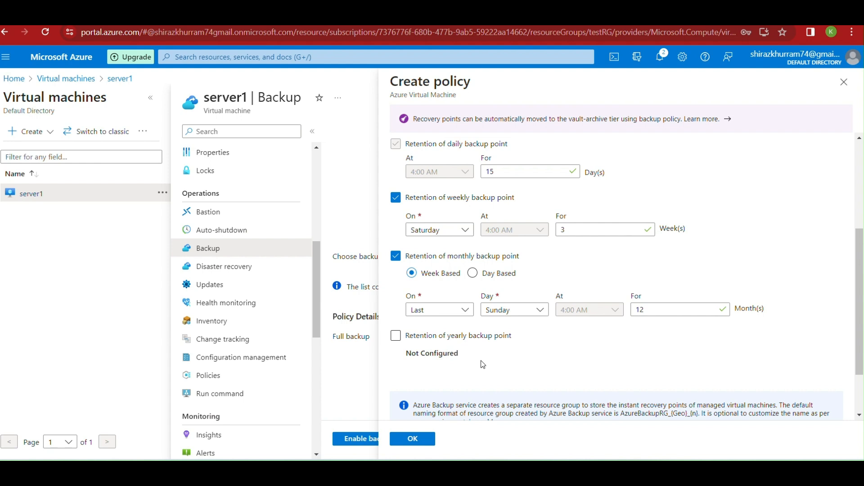
pyautogui.click(395, 336)
# Set the yearly retention month to December only
pyautogui.scroll(-1, 481, 361)
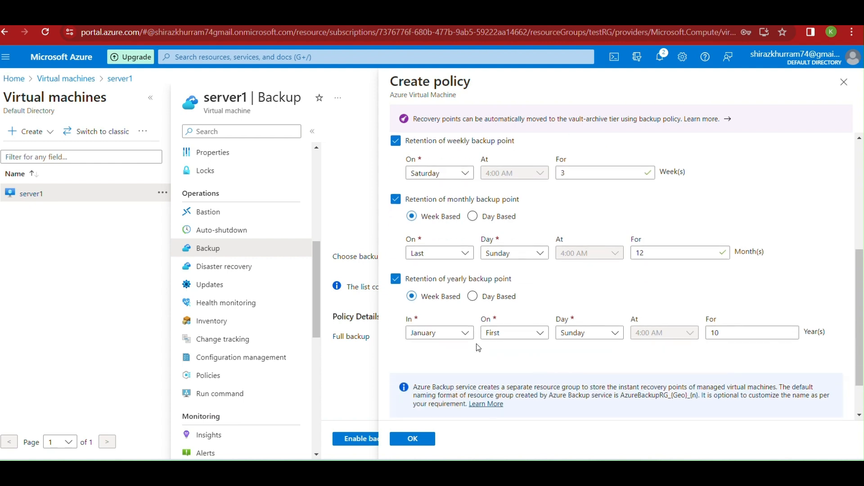
pyautogui.click(465, 334)
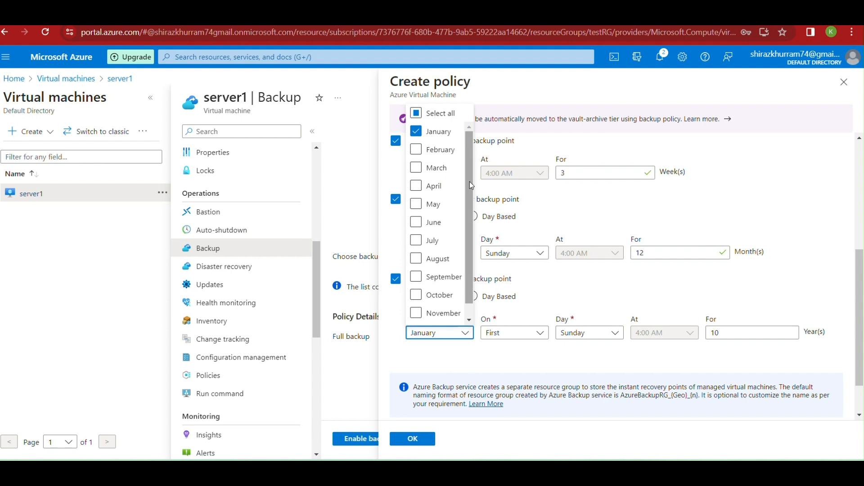
pyautogui.scroll(-1, 470, 183)
pyautogui.click(419, 318)
pyautogui.scroll(1, 439, 191)
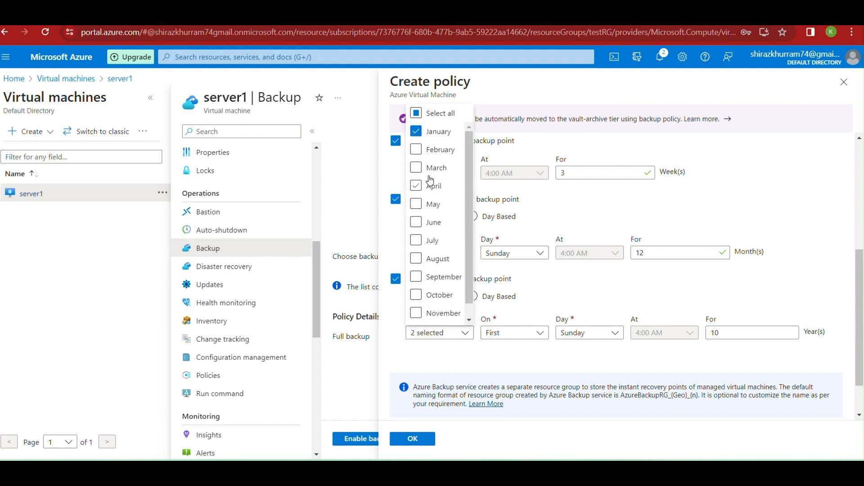
pyautogui.click(416, 131)
pyautogui.moveTo(469, 293); pyautogui.dragTo(469, 310)
pyautogui.click(483, 373)
# Set the yearly retention week to Fourth
pyautogui.click(541, 336)
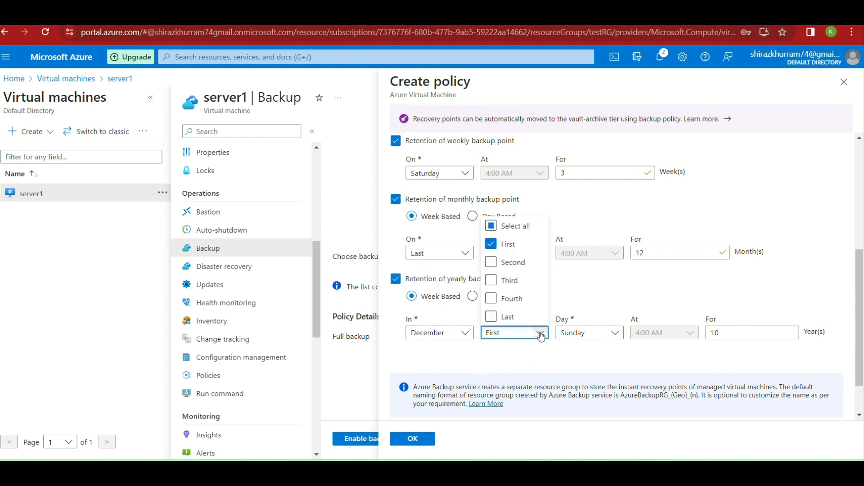
pyautogui.click(491, 317)
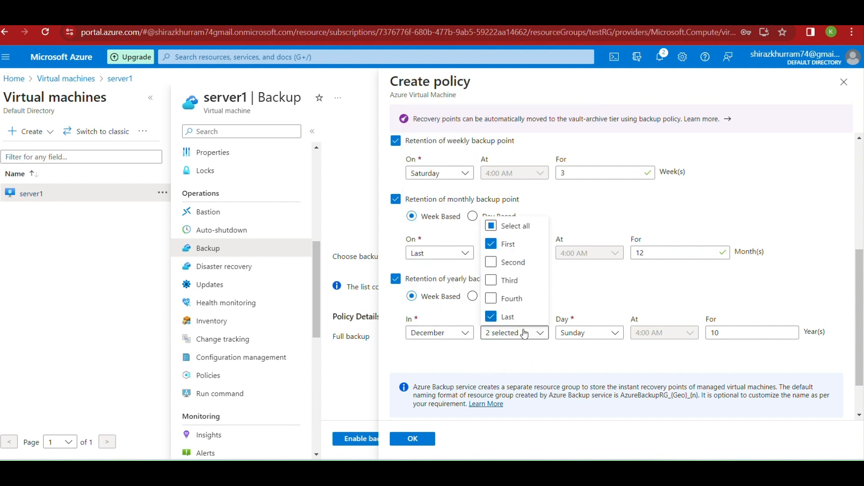
pyautogui.click(491, 317)
pyautogui.click(491, 299)
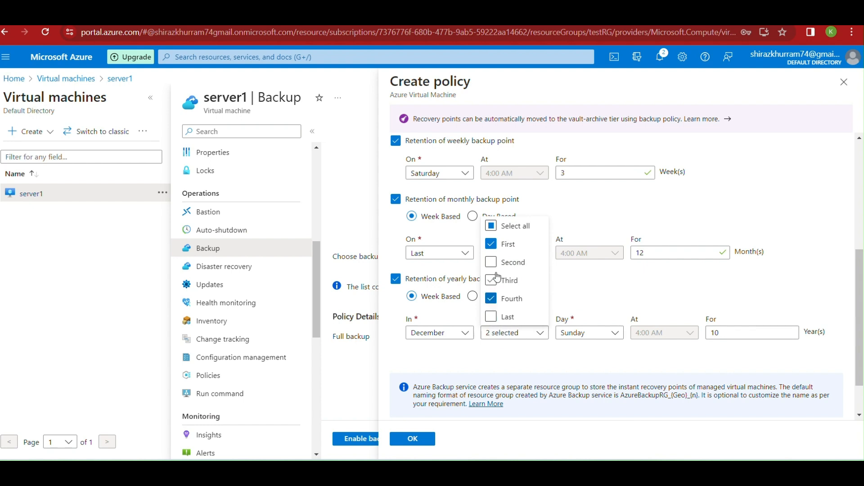
pyautogui.click(491, 243)
pyautogui.click(535, 372)
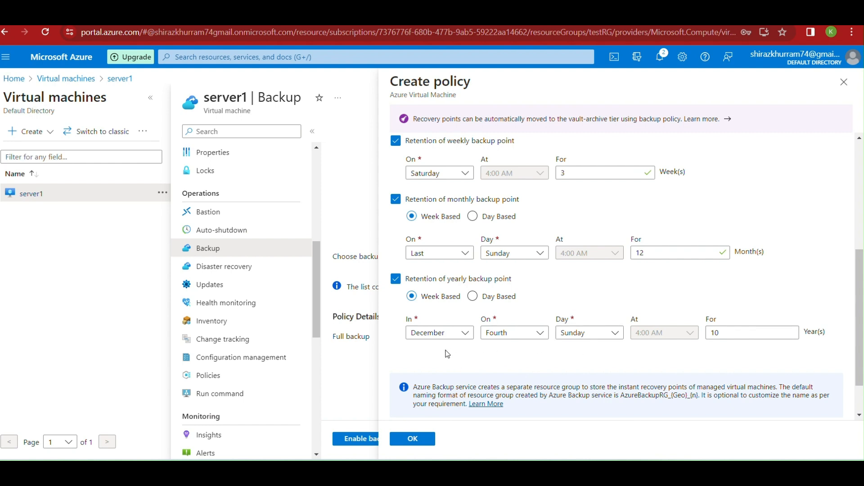
# Make yearly retention Day Based on day 1, kept 7 years, and save the policy
pyautogui.click(721, 336)
pyautogui.click(722, 336)
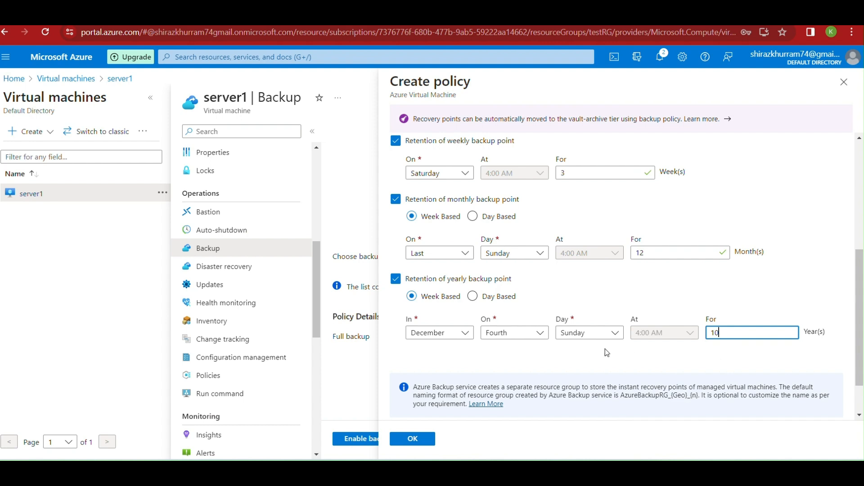
pyautogui.click(477, 298)
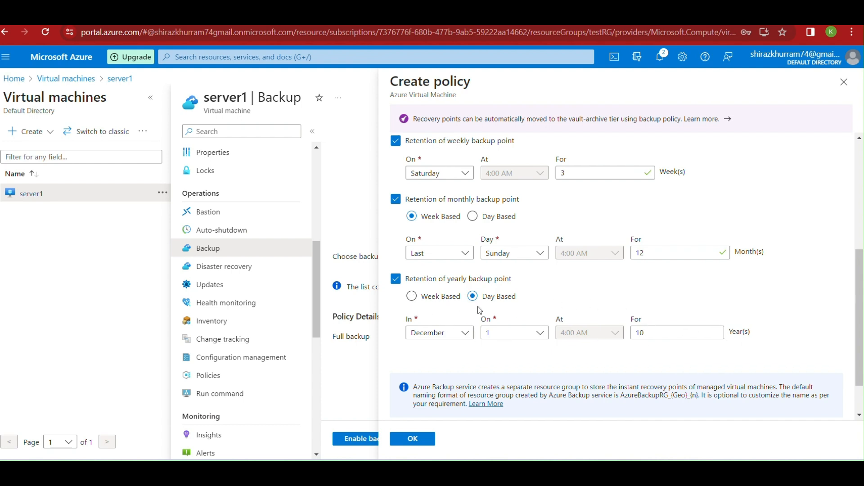
pyautogui.moveTo(652, 334); pyautogui.dragTo(621, 340)
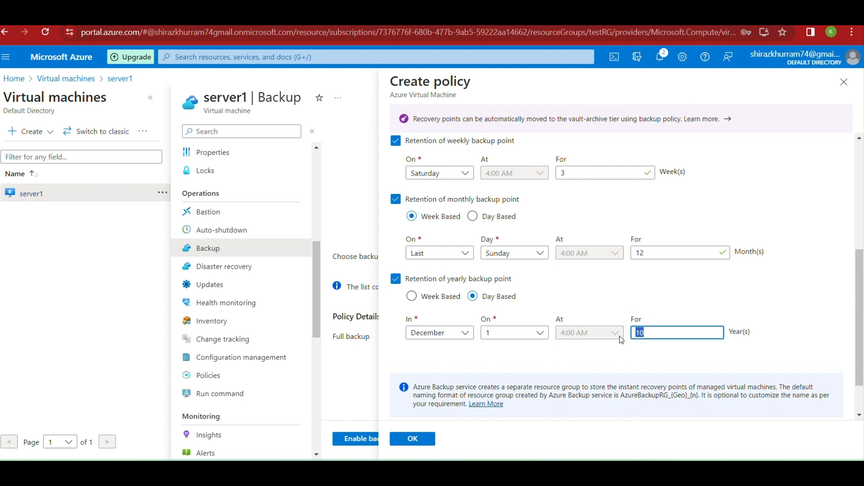
pyautogui.write('7')
pyautogui.scroll(-1, 530, 334)
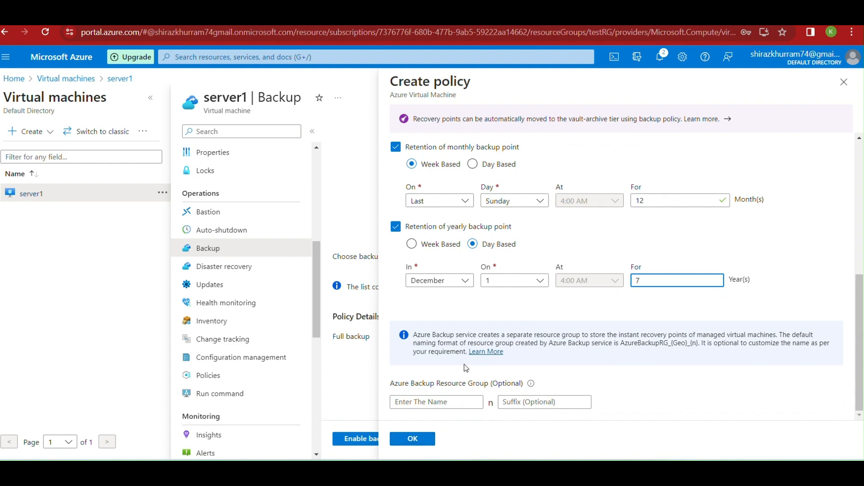
pyautogui.scroll(5, 452, 389)
pyautogui.scroll(-5, 502, 327)
pyautogui.click(428, 440)
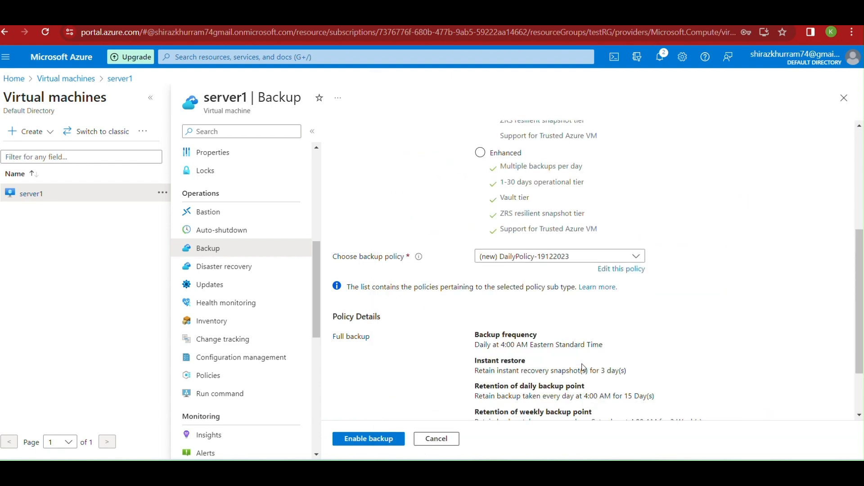
# Enable backup for server1 using DailyPolicy-19122023 in vault123456
pyautogui.scroll(1, 608, 340)
pyautogui.scroll(4, 609, 340)
pyautogui.scroll(-6, 611, 335)
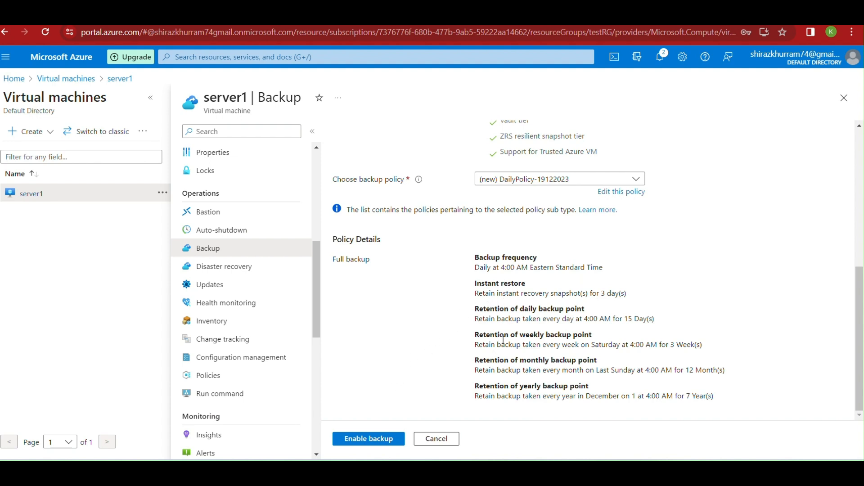
pyautogui.click(347, 446)
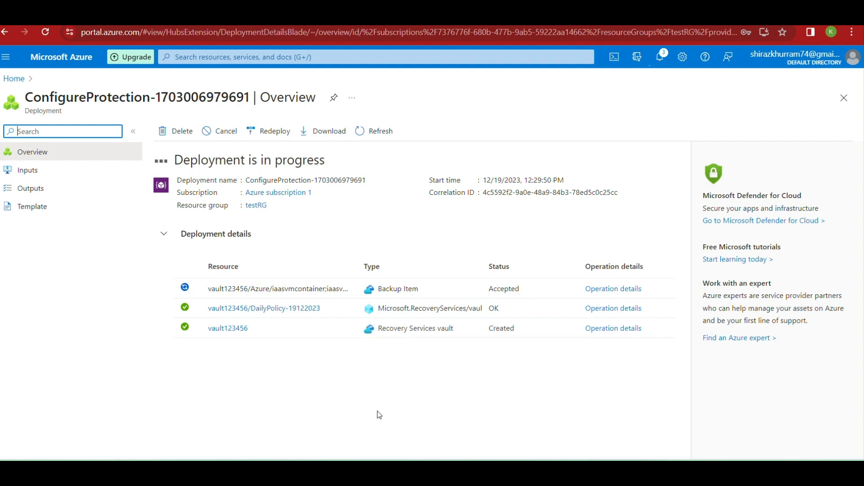
pyautogui.click(280, 57)
# Open Backup center showing all datasources and check the ConfigureProtection deployment notification
pyautogui.write('backup')
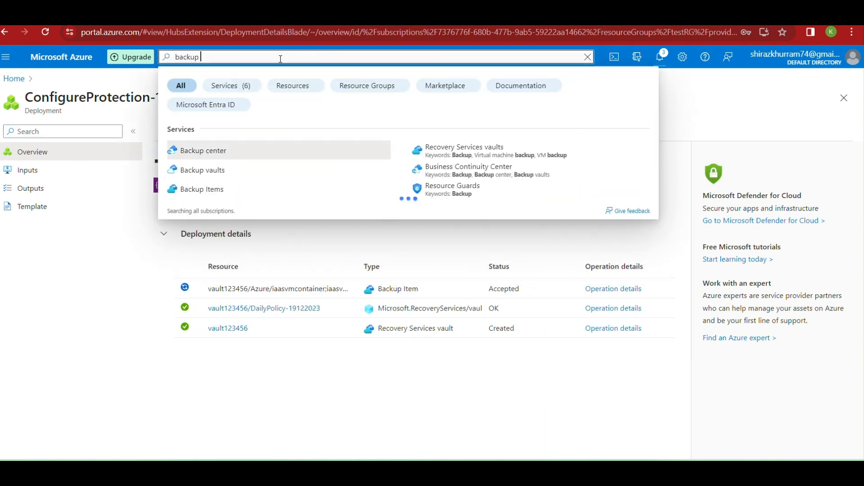
pyautogui.click(216, 149)
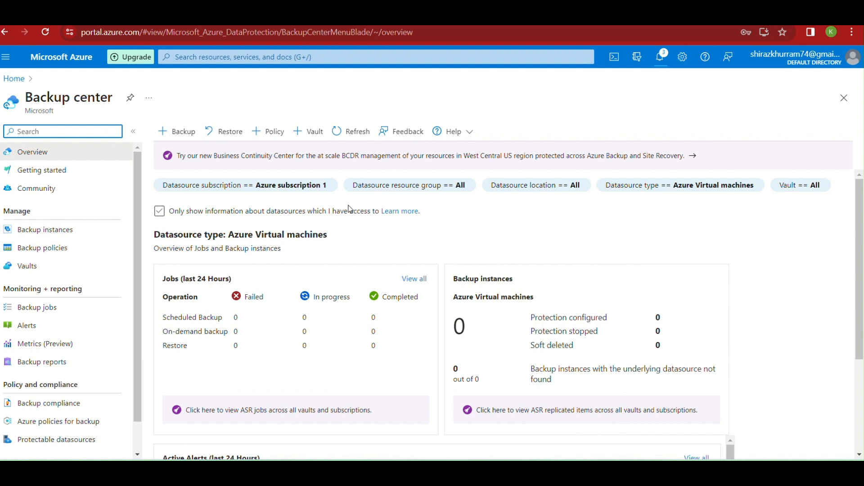
pyautogui.click(349, 208)
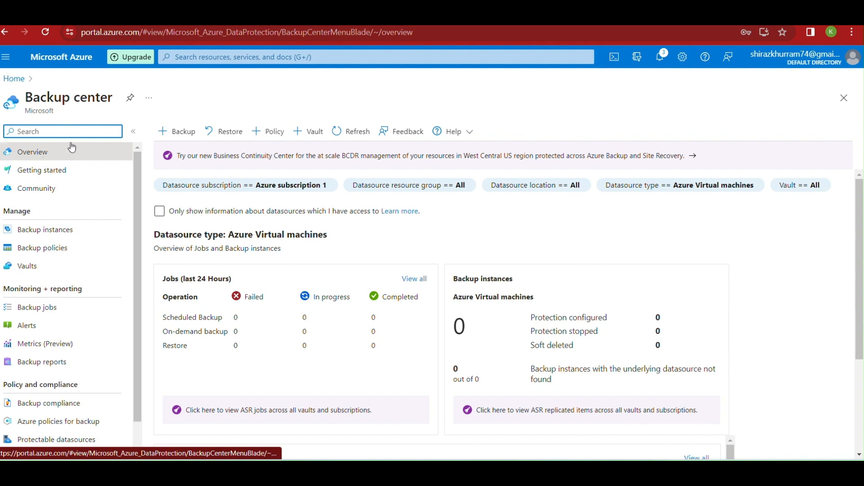
pyautogui.click(664, 56)
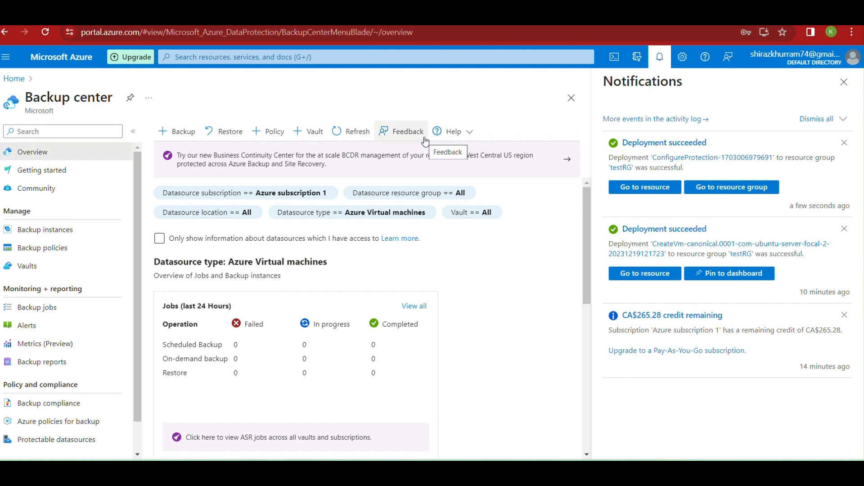
# Open server1's Backup page, showing vault123456 with the initial backup still pending
pyautogui.click(652, 192)
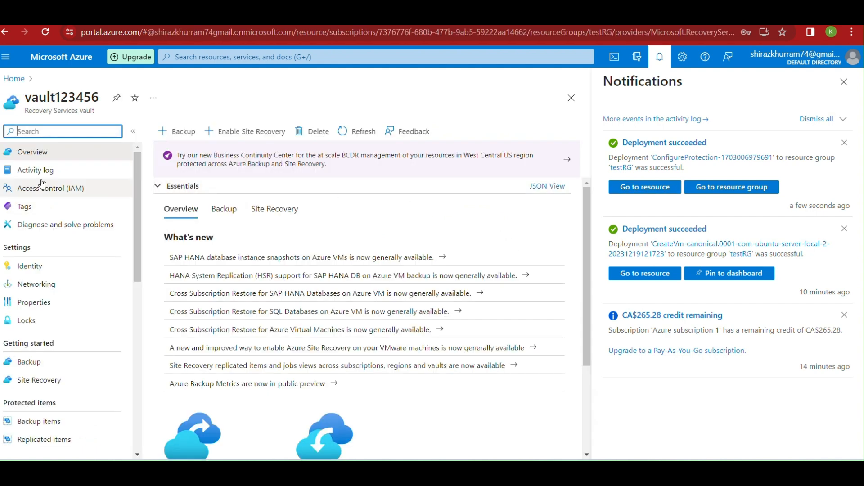
pyautogui.click(14, 79)
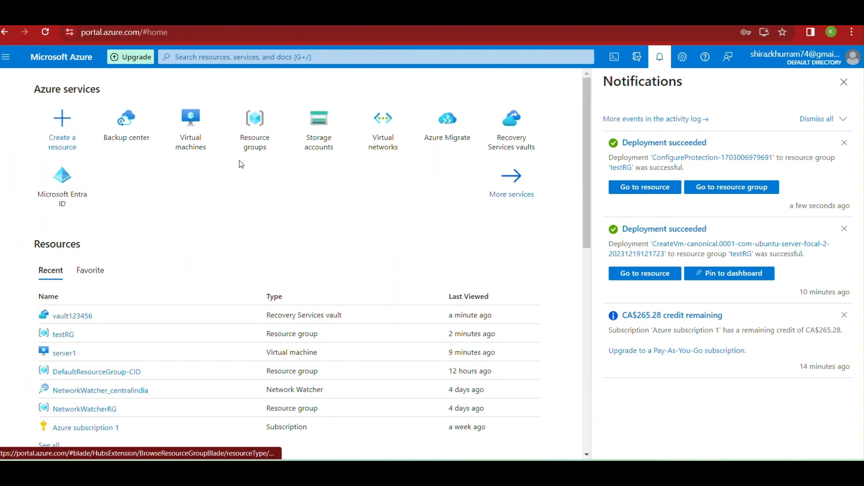
pyautogui.click(191, 138)
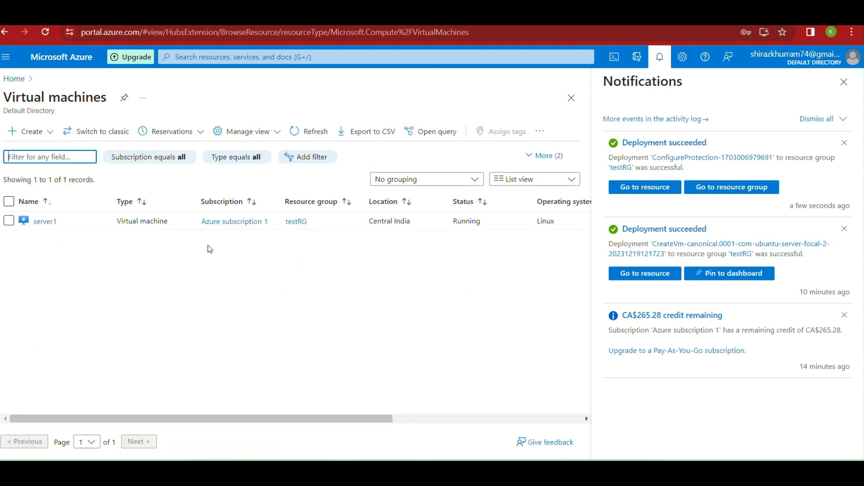
pyautogui.click(45, 222)
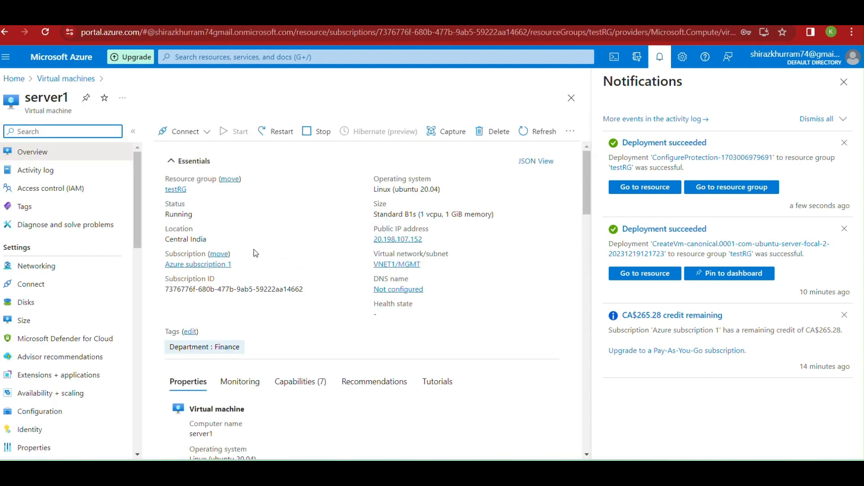
pyautogui.scroll(-1, 62, 380)
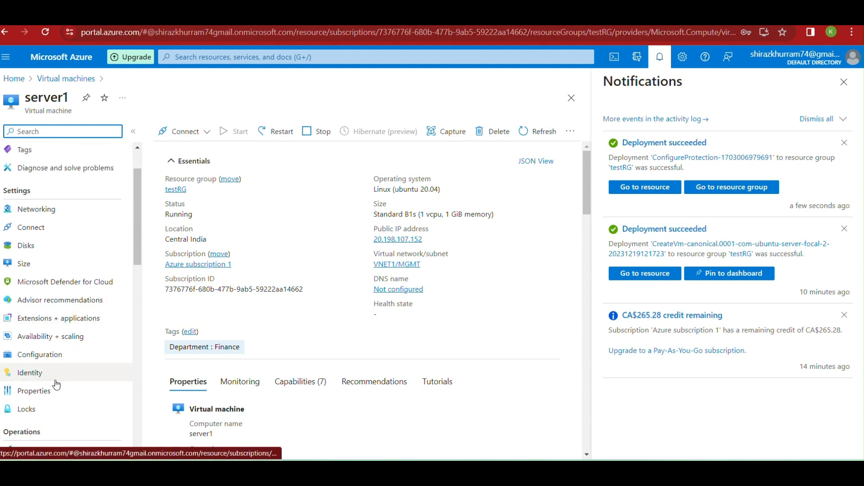
pyautogui.scroll(-1, 76, 294)
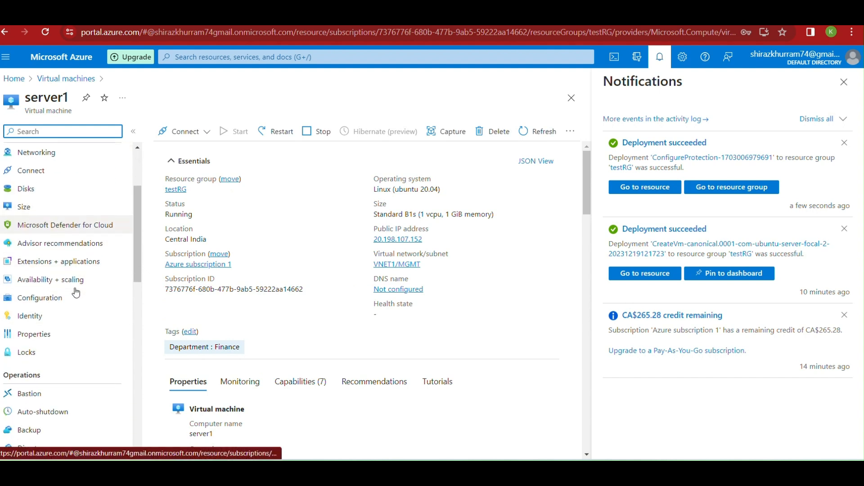
pyautogui.scroll(-2, 76, 294)
pyautogui.click(40, 317)
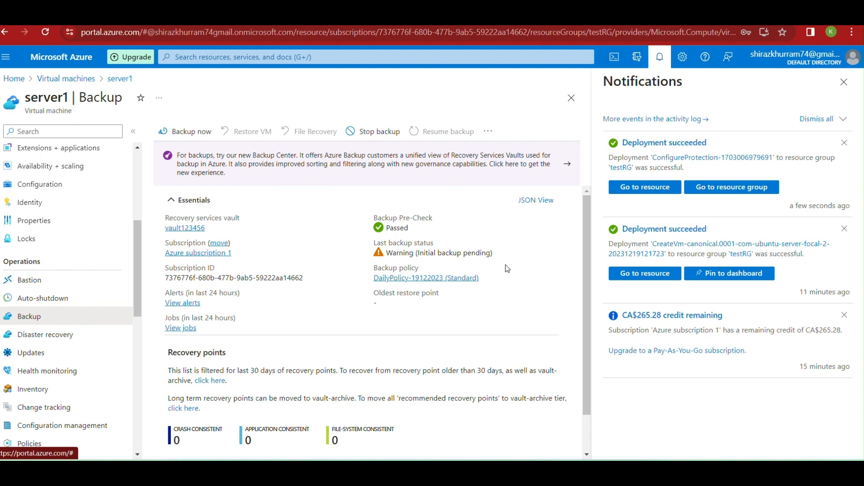
pyautogui.moveTo(420, 253); pyautogui.dragTo(487, 253)
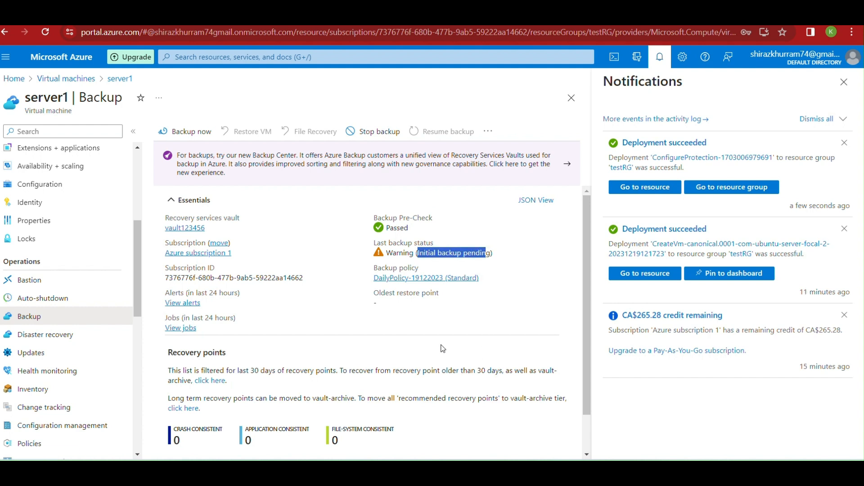
# Trigger an on-demand backup of server1 and follow its job to completion in Backup center
pyautogui.click(185, 132)
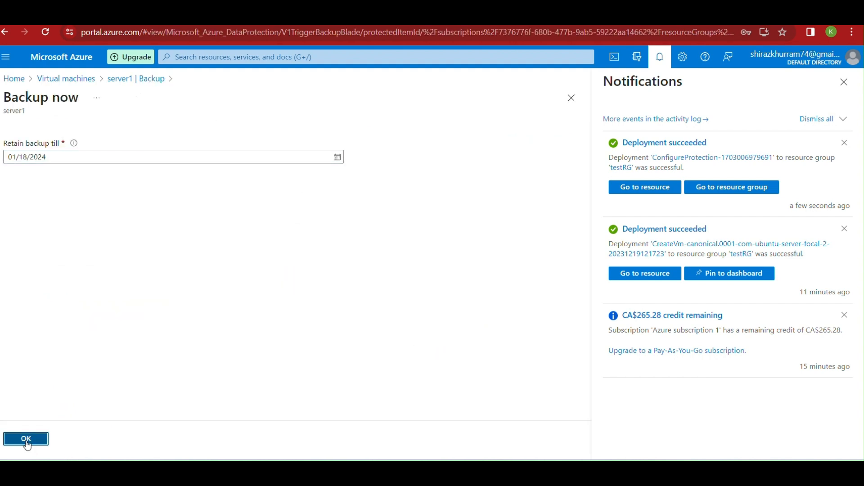
pyautogui.click(26, 442)
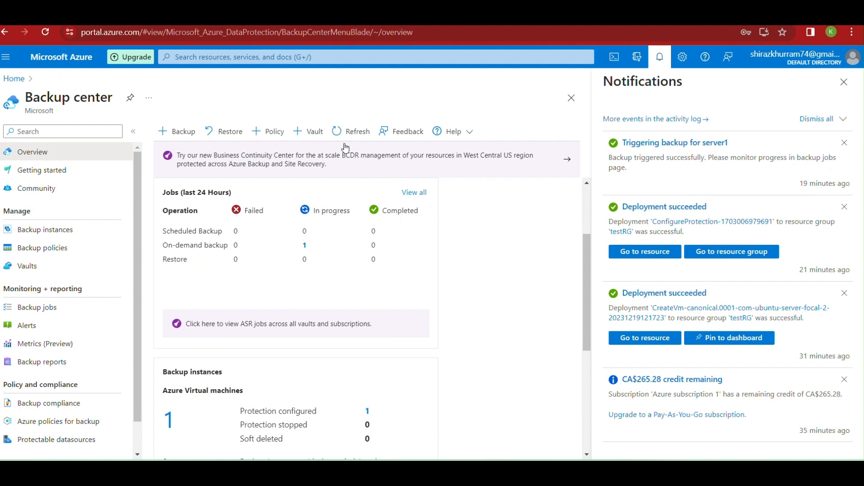
pyautogui.click(353, 135)
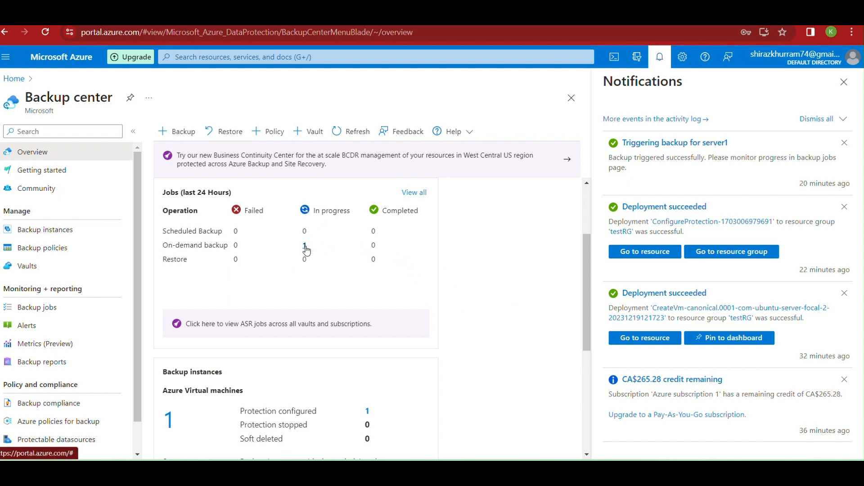
pyautogui.click(304, 246)
pyautogui.moveTo(220, 342); pyautogui.dragTo(193, 350)
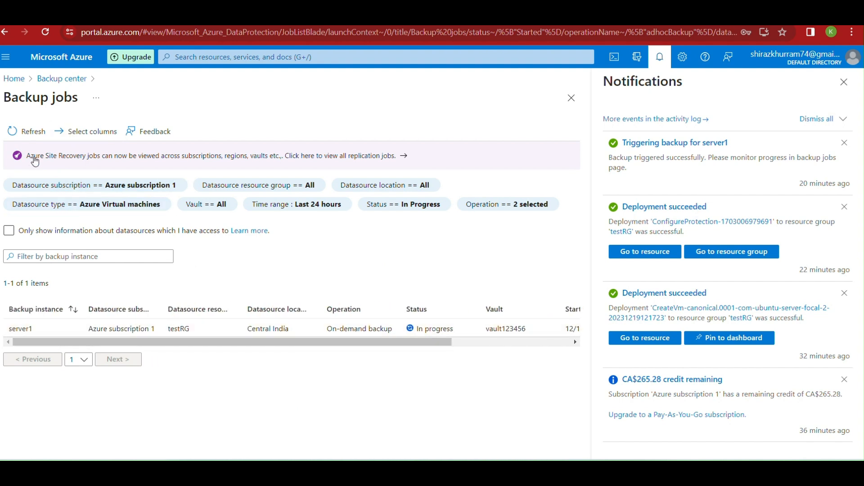
pyautogui.click(33, 133)
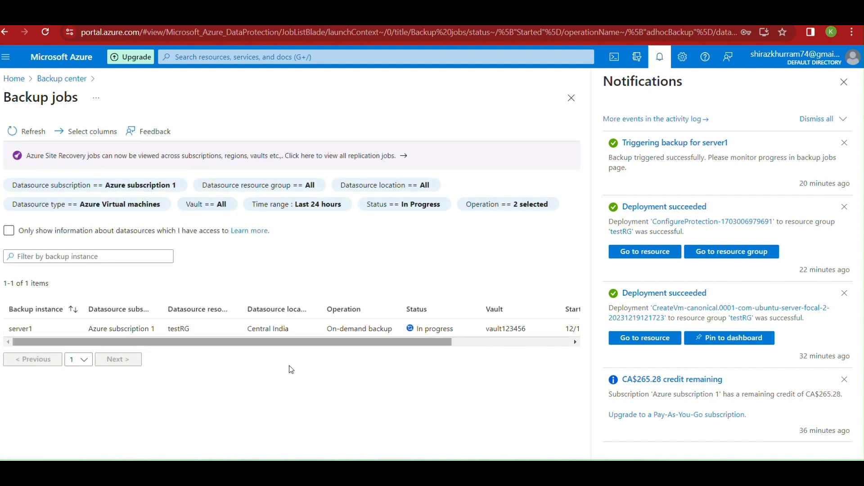
pyautogui.click(62, 79)
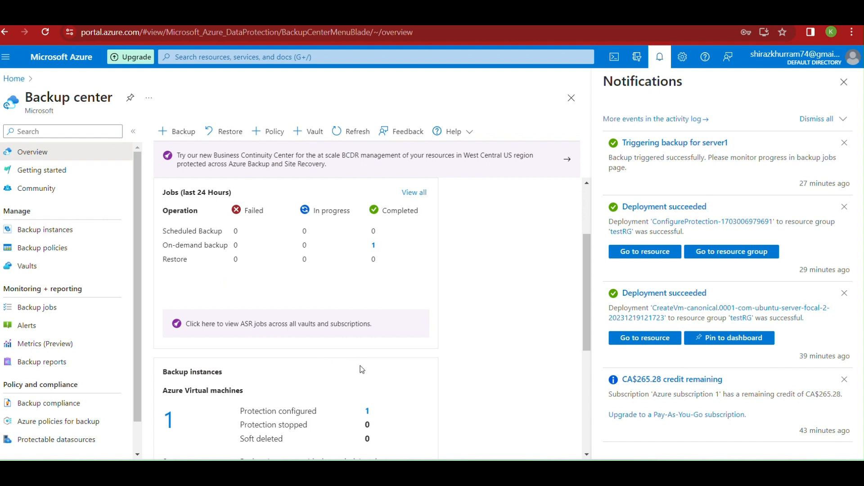
# In the PuTTY session, enter the testdata folder, list it, and delete testfile
pyautogui.click(486, 471)
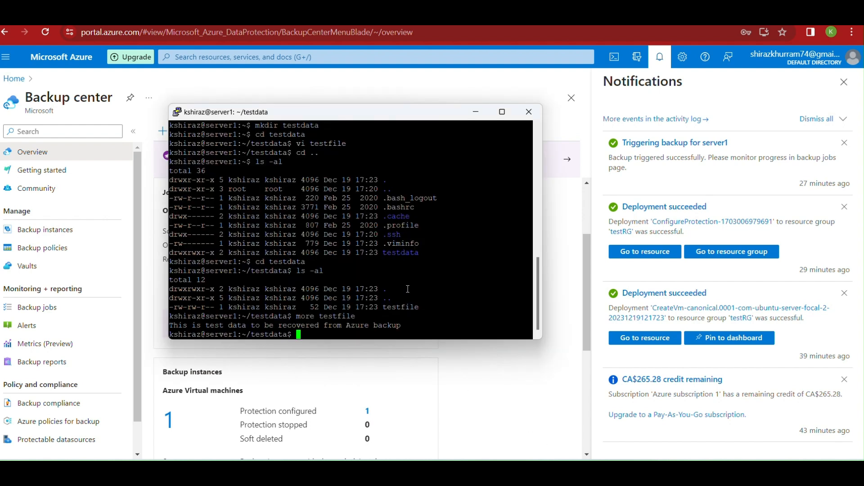
pyautogui.press('Return')
pyautogui.press('Return')
pyautogui.press('Return')
pyautogui.write('cd ..')
pyautogui.press('Return')
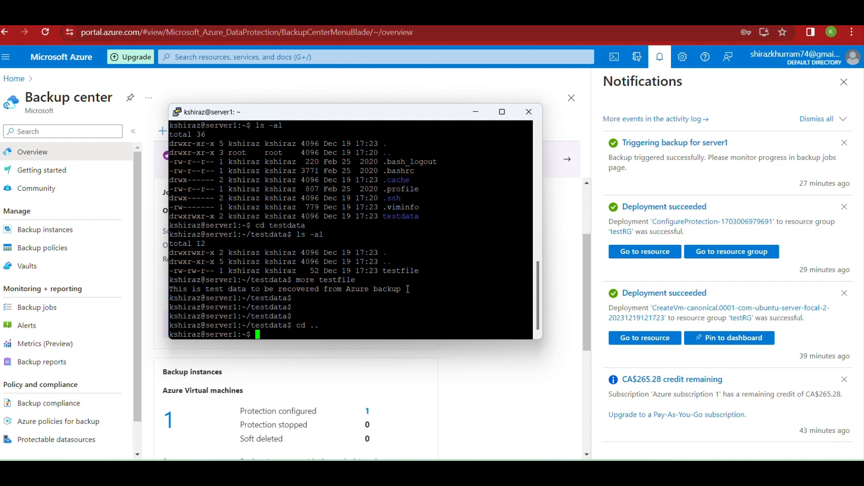
pyautogui.write('cd testdata')
pyautogui.press('Return')
pyautogui.write('ls -al')
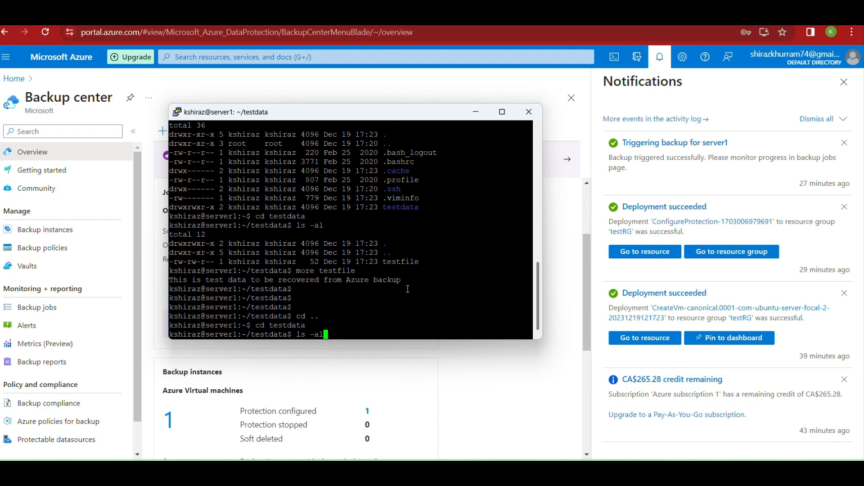
pyautogui.press('Return')
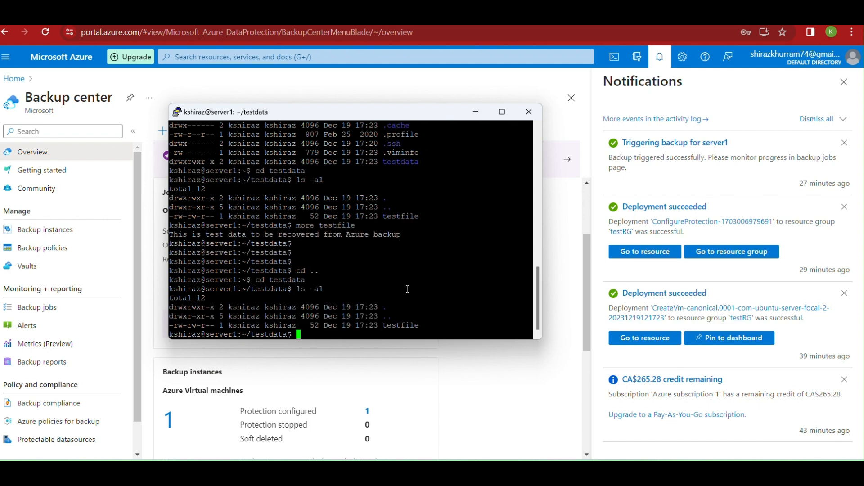
pyautogui.write('rm testfile')
pyautogui.press('Return')
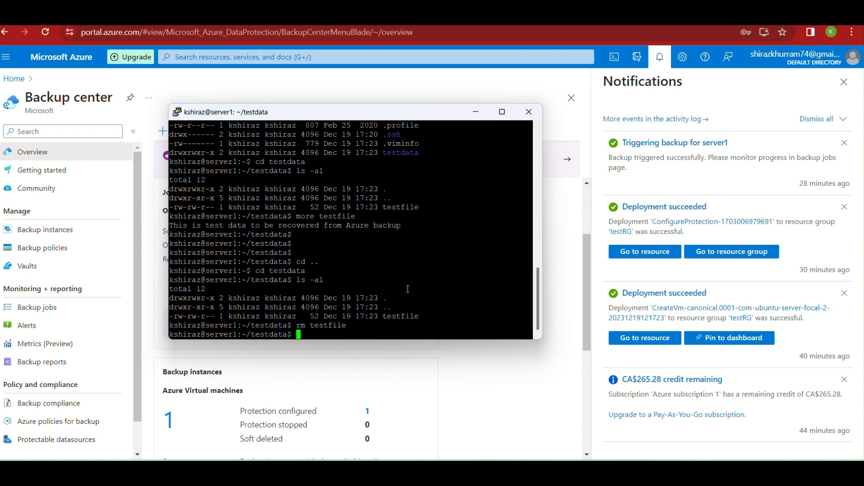
# Remove the empty testdata folder from the home directory, verify with ls -al, and minimize PuTTY
pyautogui.write('cd..')
pyautogui.press('Return')
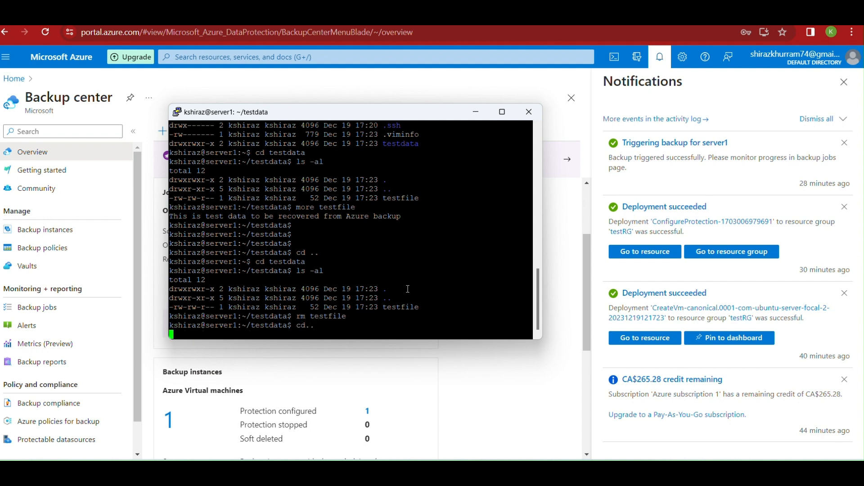
pyautogui.write('cd ')
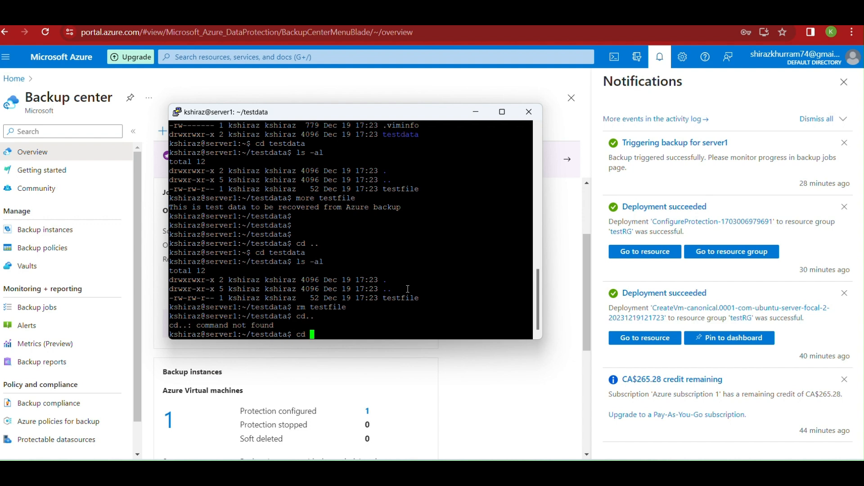
pyautogui.write('..')
pyautogui.press('Return')
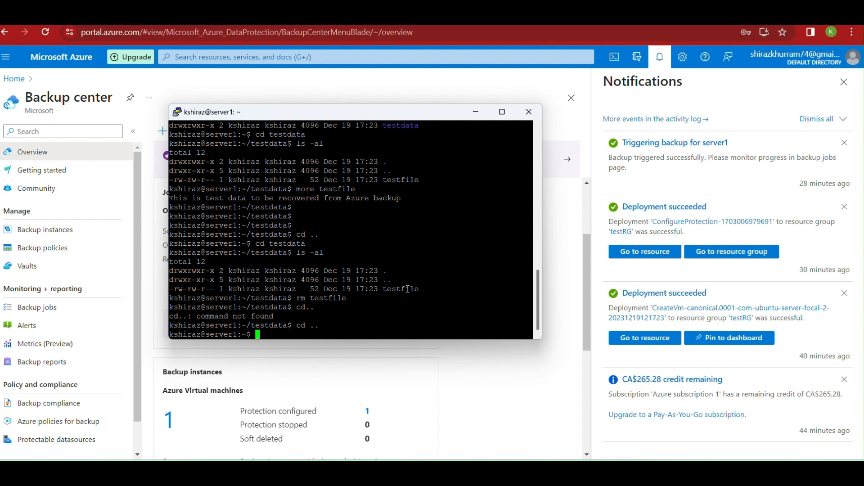
pyautogui.write('rmdir')
pyautogui.press('BackSpace')
pyautogui.press('BackSpace')
pyautogui.press('BackSpace')
pyautogui.press('BackSpace')
pyautogui.press('BackSpace')
pyautogui.write('ls -al')
pyautogui.press('Return')
pyautogui.write('rmdir testdata')
pyautogui.press('Return')
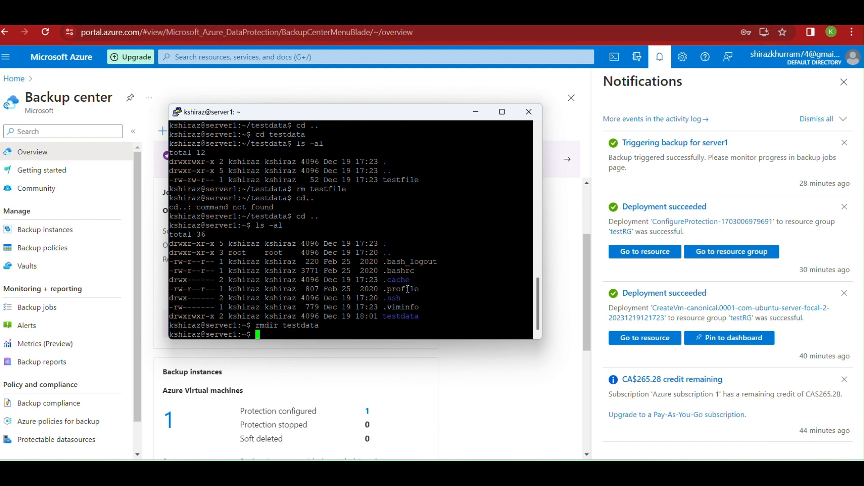
pyautogui.write('ls -al')
pyautogui.press('Return')
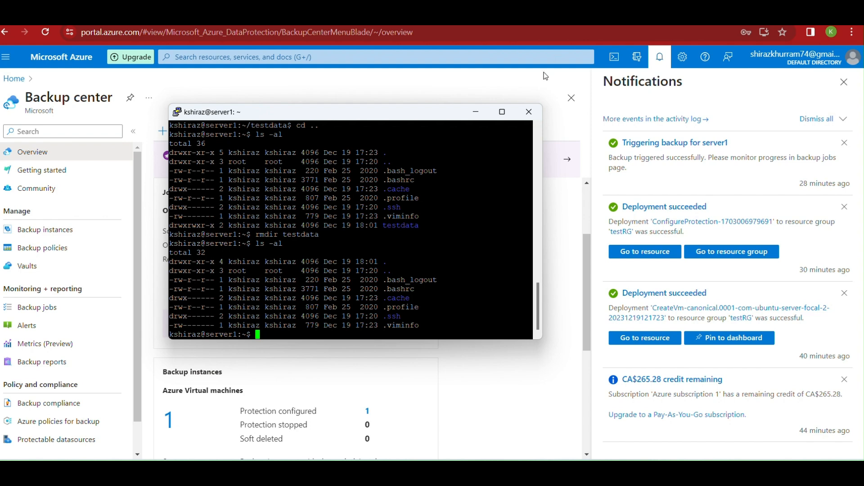
pyautogui.click(475, 112)
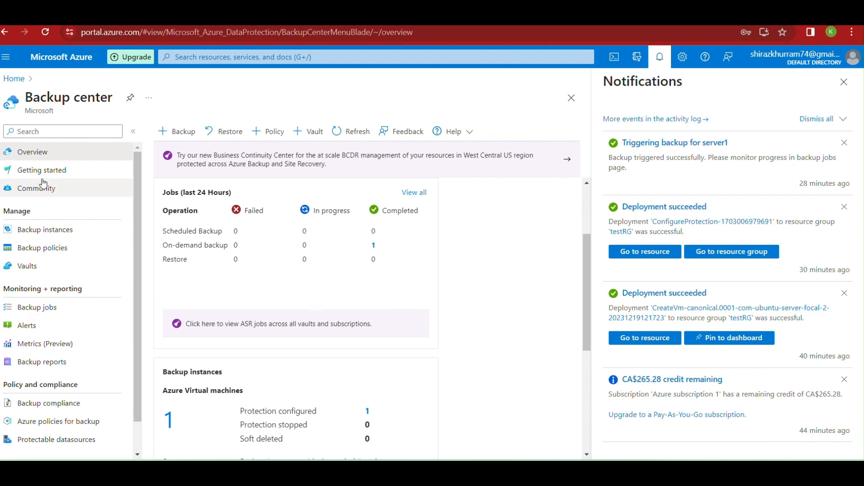
# Go through Home and Virtual machines to server1 and open its Backup details
pyautogui.click(15, 79)
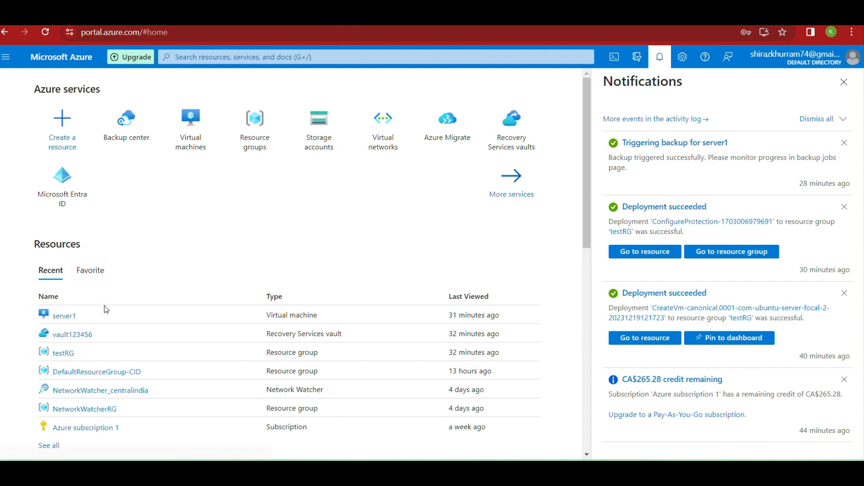
pyautogui.click(195, 150)
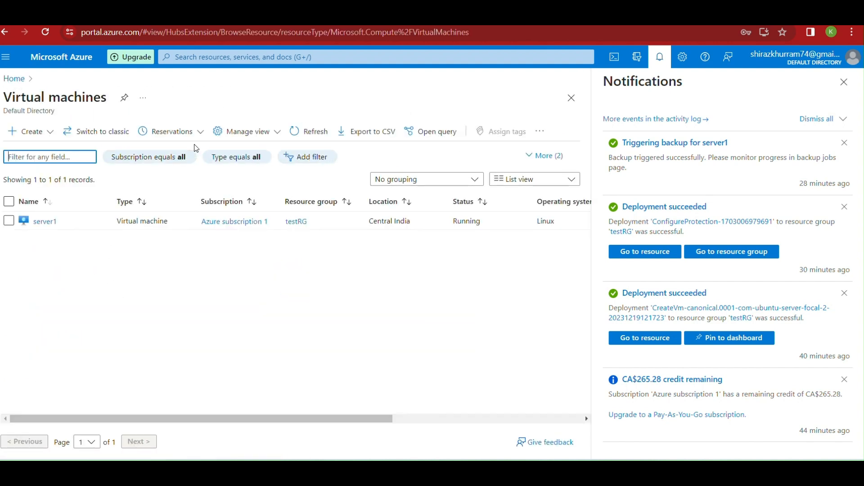
pyautogui.click(45, 221)
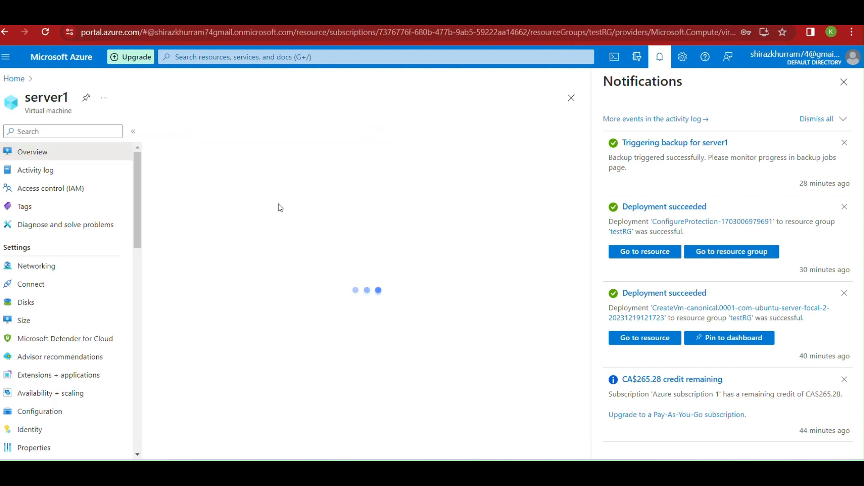
pyautogui.scroll(-6, 67, 360)
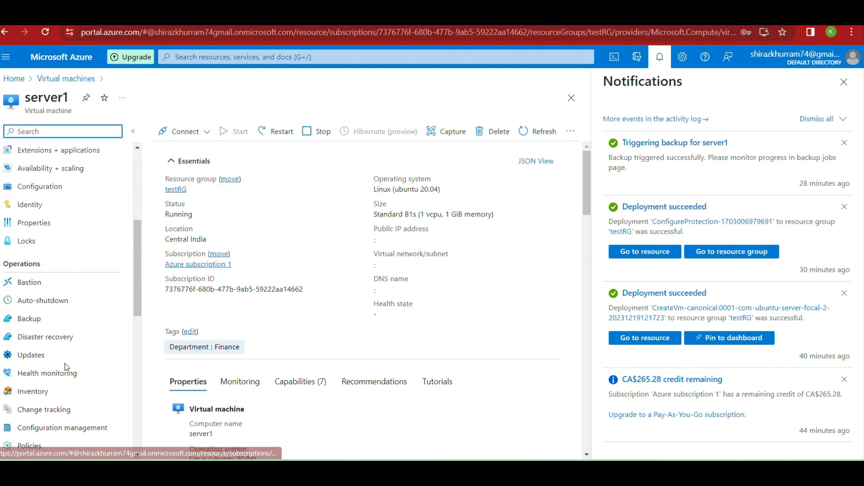
pyautogui.scroll(-4, 46, 372)
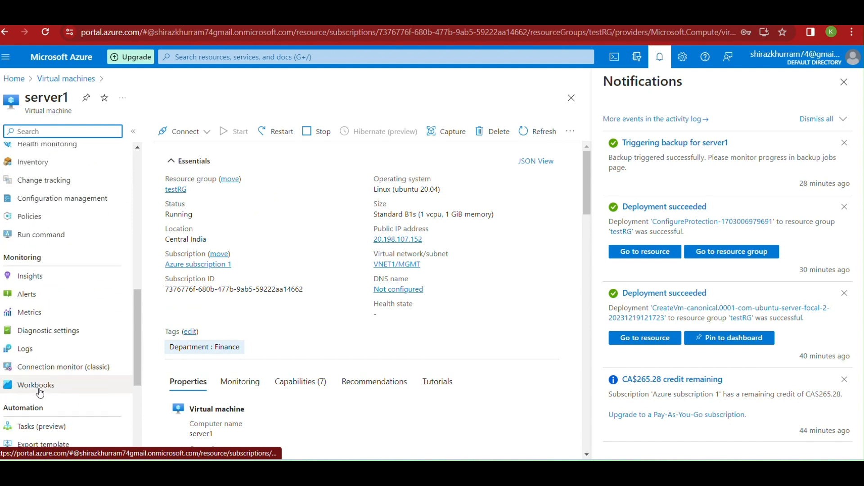
pyautogui.scroll(-2, 55, 294)
pyautogui.scroll(4, 55, 295)
pyautogui.scroll(3, 59, 295)
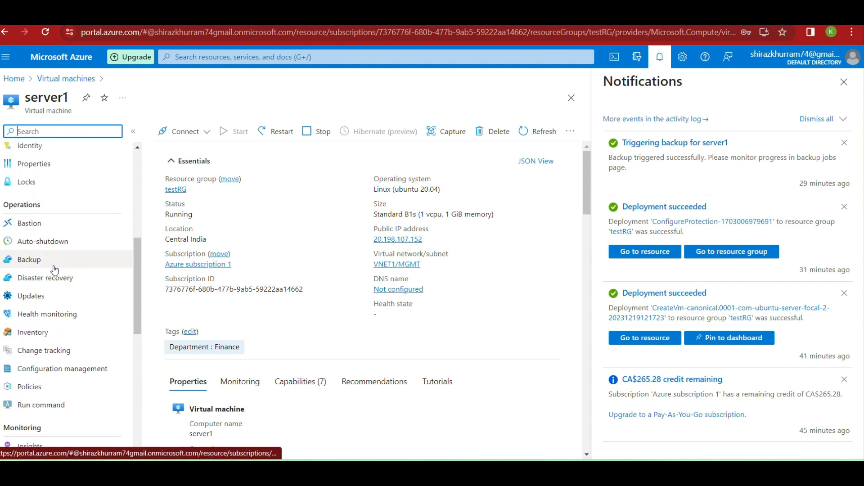
pyautogui.click(55, 263)
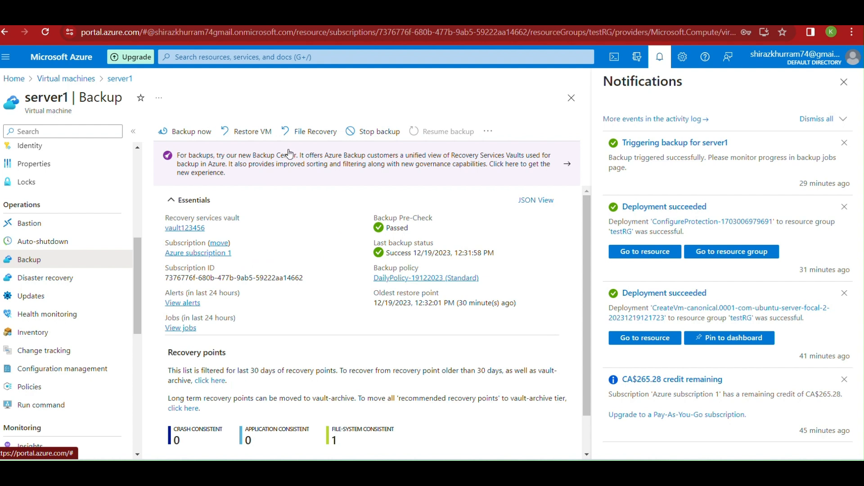
# Select the 12/19/2023 12:32:01 PM restore point for File Recovery and download the recovery script
pyautogui.click(296, 134)
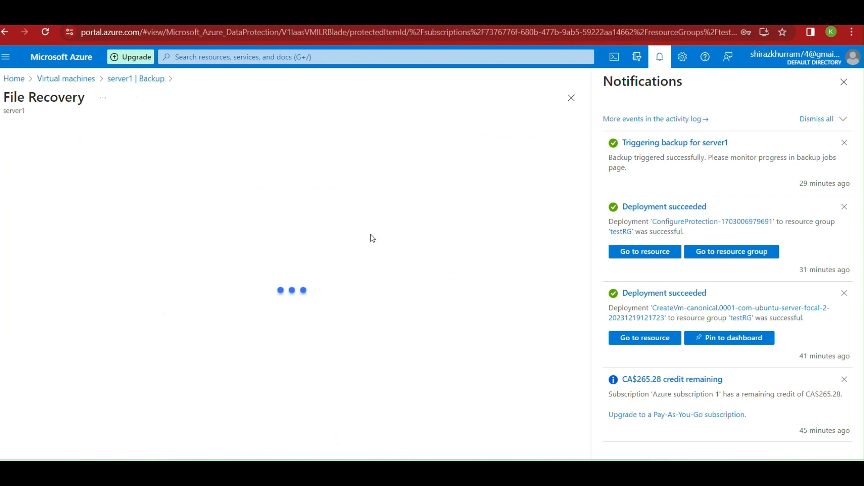
pyautogui.click(154, 167)
pyautogui.click(234, 211)
pyautogui.click(140, 429)
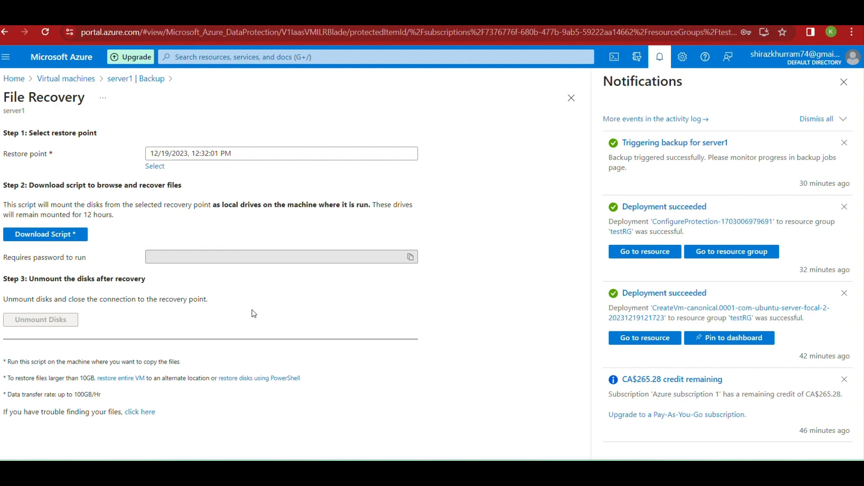
pyautogui.click(55, 233)
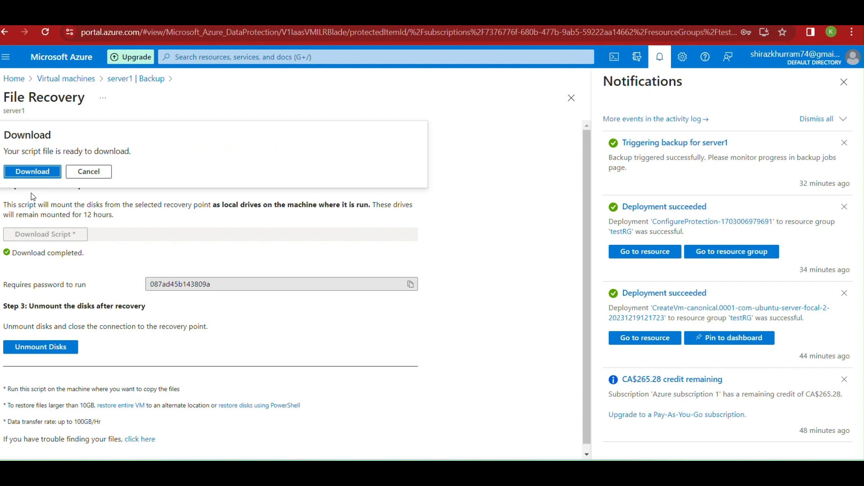
pyautogui.click(32, 172)
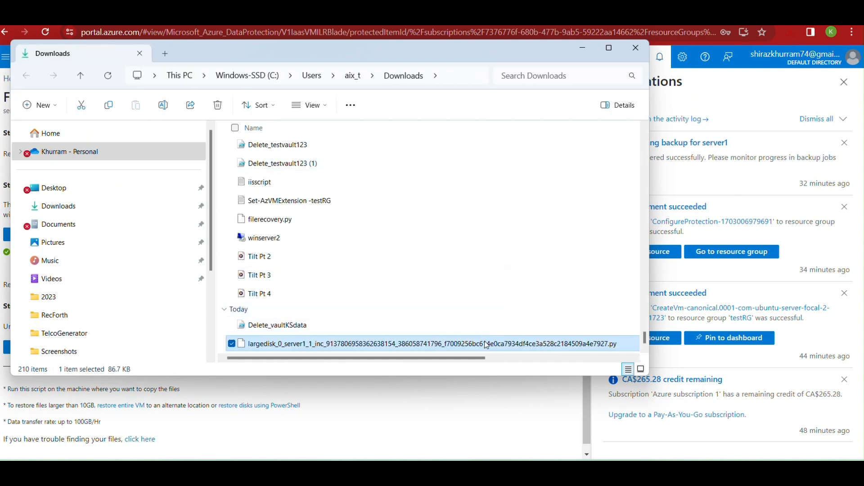
# Rename the downloaded recovery script to filerecoverydemo.py and minimize the Downloads window
pyautogui.rightClick(395, 349)
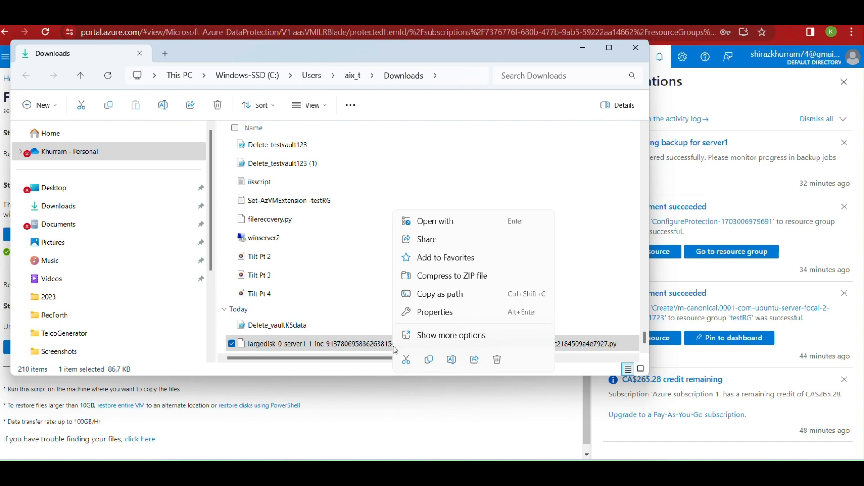
pyautogui.click(453, 360)
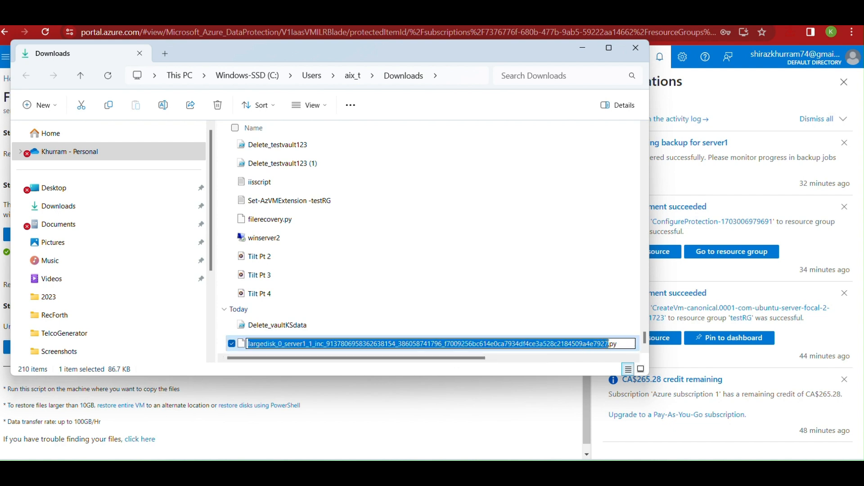
pyautogui.click(609, 344)
pyautogui.press('BackSpace')
pyautogui.press('BackSpace')
pyautogui.press('BackSpace')
pyautogui.press('BackSpace')
pyautogui.press('BackSpace')
pyautogui.press('BackSpace')
pyautogui.press('BackSpace')
pyautogui.press('BackSpace')
pyautogui.press('BackSpace')
pyautogui.press('BackSpace')
pyautogui.press('BackSpace')
pyautogui.press('BackSpace')
pyautogui.press('BackSpace')
pyautogui.press('BackSpace')
pyautogui.press('BackSpace')
pyautogui.press('BackSpace')
pyautogui.press('BackSpace')
pyautogui.press('BackSpace')
pyautogui.press('BackSpace')
pyautogui.press('BackSpace')
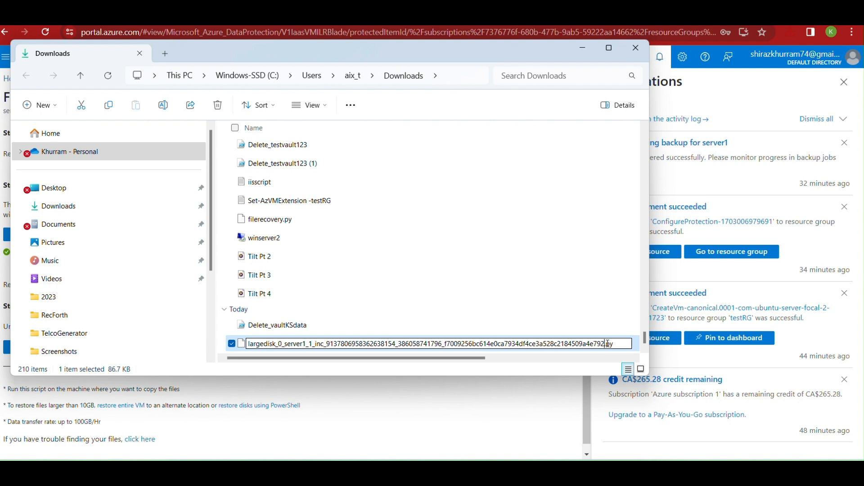
pyautogui.press('BackSpace')
pyautogui.press('BackSpace')
pyautogui.press('BackSpace')
pyautogui.press('BackSpace')
pyautogui.press('BackSpace')
pyautogui.press('BackSpace')
pyautogui.press('BackSpace')
pyautogui.press('BackSpace')
pyautogui.press('BackSpace')
pyautogui.press('BackSpace')
pyautogui.press('BackSpace')
pyautogui.press('BackSpace')
pyautogui.press('BackSpace')
pyautogui.press('BackSpace')
pyautogui.press('BackSpace')
pyautogui.press('BackSpace')
pyautogui.press('BackSpace')
pyautogui.press('BackSpace')
pyautogui.press('BackSpace')
pyautogui.press('BackSpace')
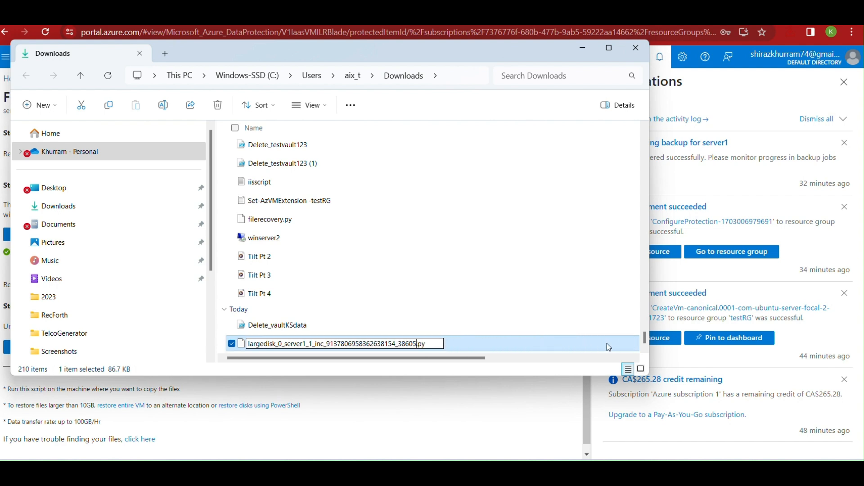
pyautogui.press('BackSpace')
pyautogui.press('BackSpace')
pyautogui.press('BackSpace')
pyautogui.press('BackSpace')
pyautogui.press('BackSpace')
pyautogui.press('BackSpace')
pyautogui.press('BackSpace')
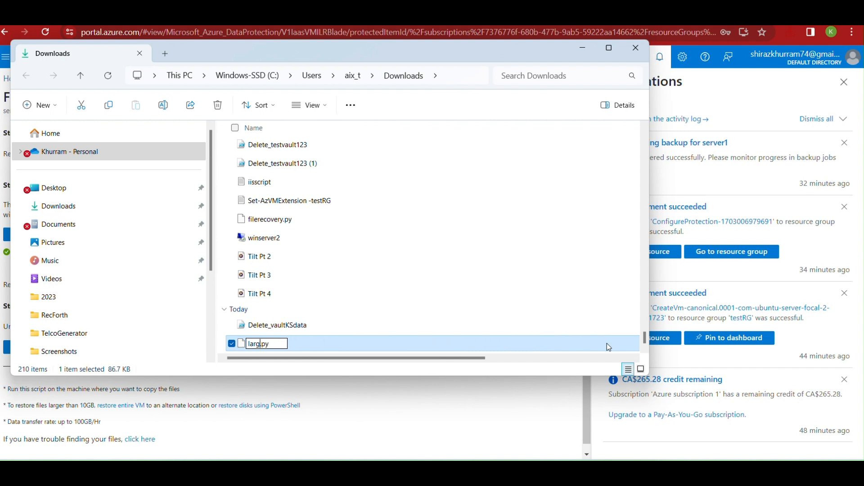
pyautogui.write('filereco')
pyautogui.write('verydeo')
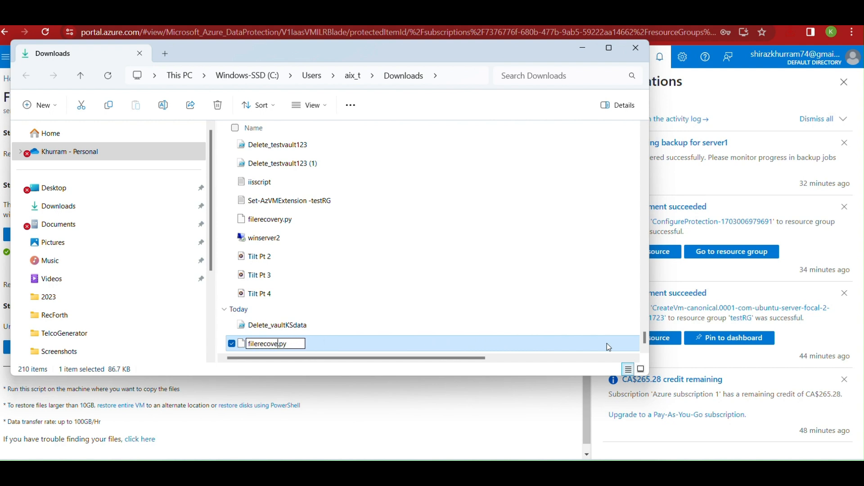
pyautogui.press('BackSpace')
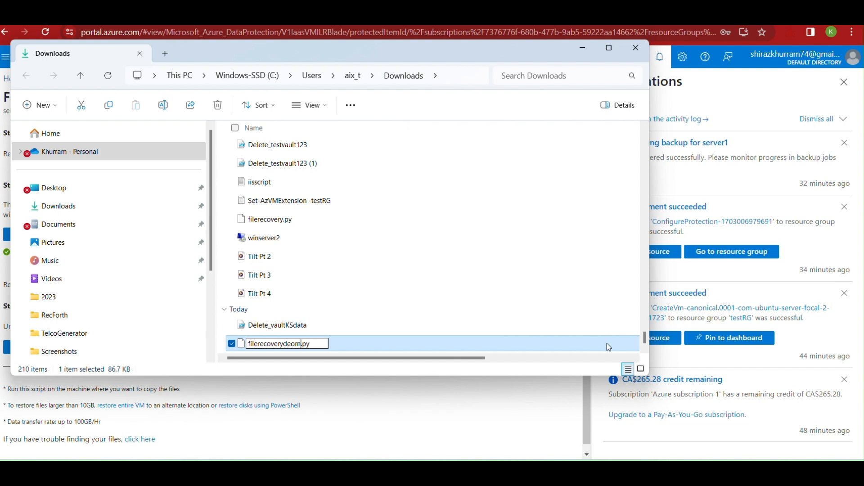
pyautogui.write('mo')
pyautogui.click(510, 283)
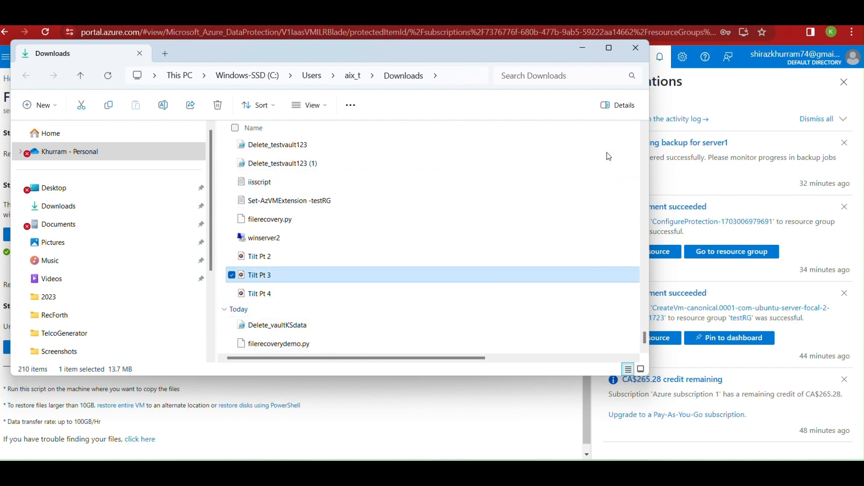
pyautogui.click(583, 49)
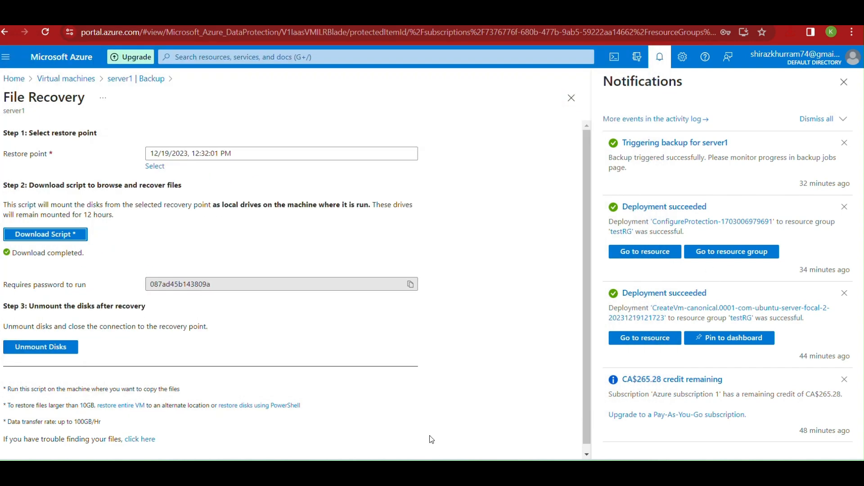
# Launch WinSCP and start a New Site login, then return to the Azure File Recovery page
pyautogui.press('super')
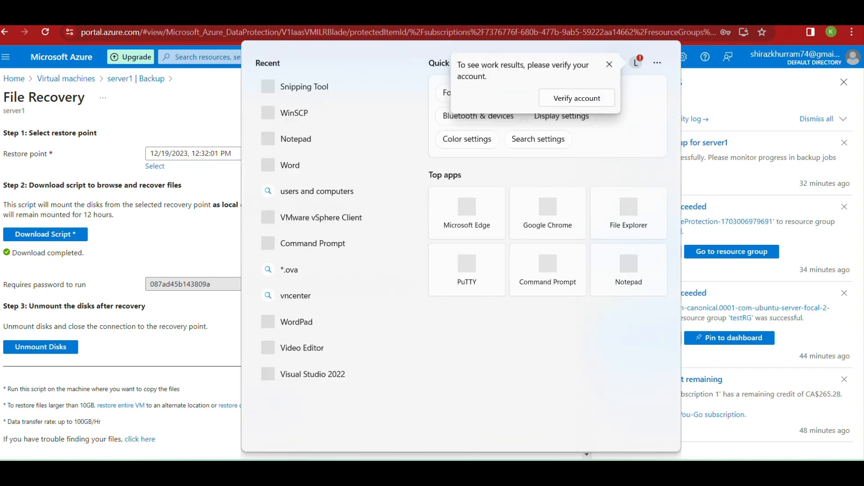
pyautogui.write('winscp')
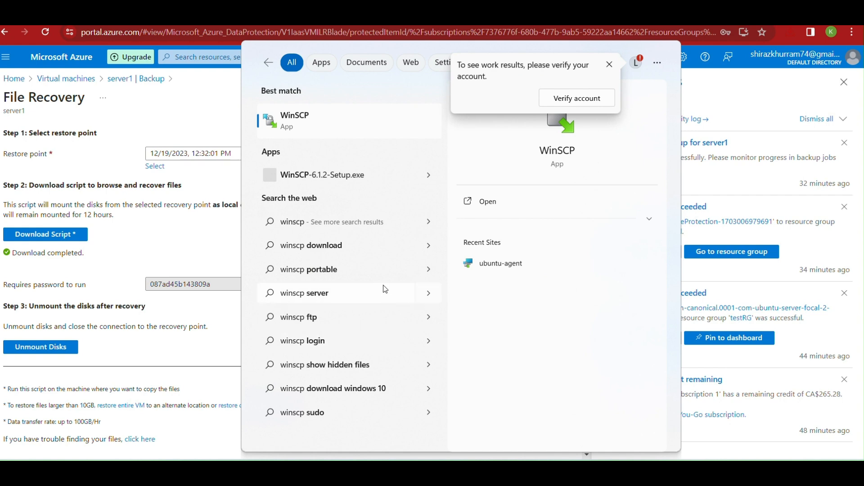
pyautogui.click(323, 121)
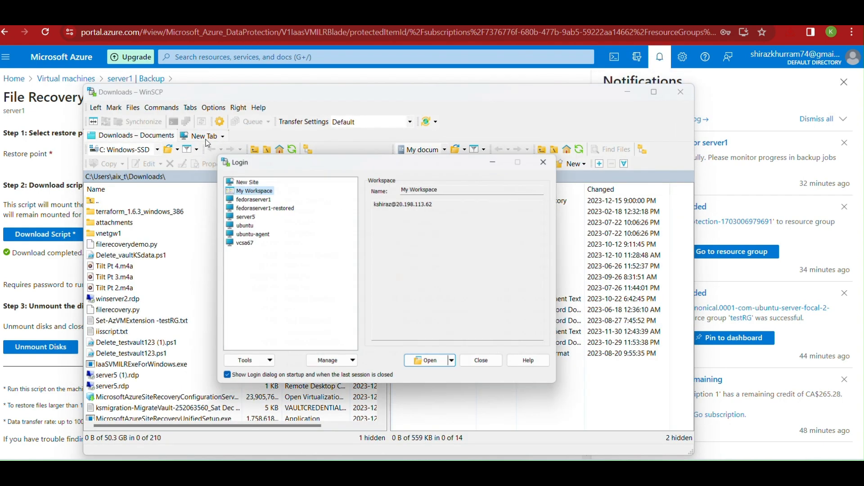
pyautogui.click(252, 179)
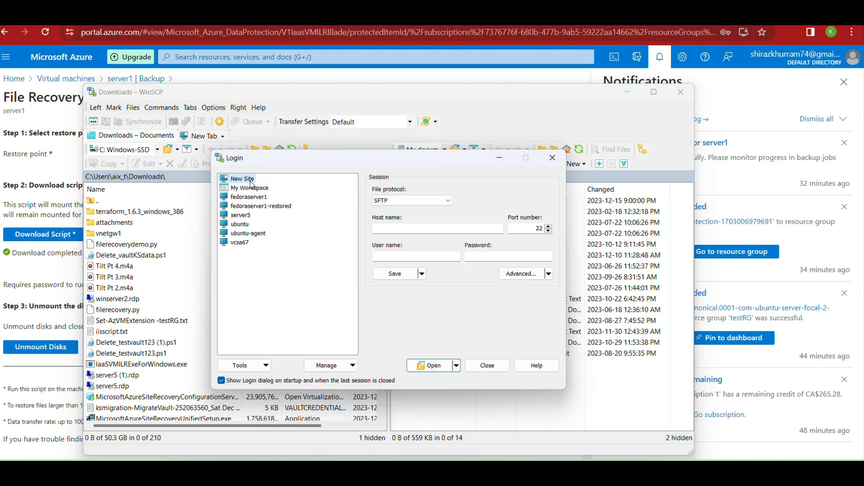
pyautogui.click(398, 230)
pyautogui.moveTo(566, 466)
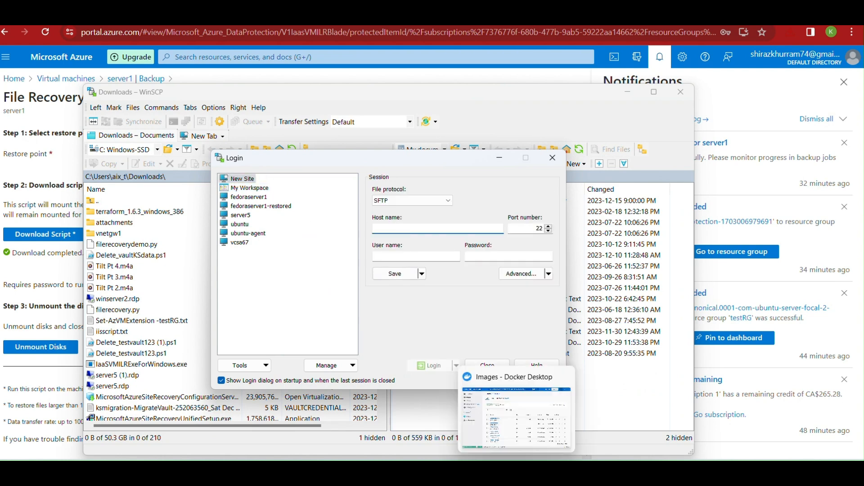
pyautogui.click(523, 430)
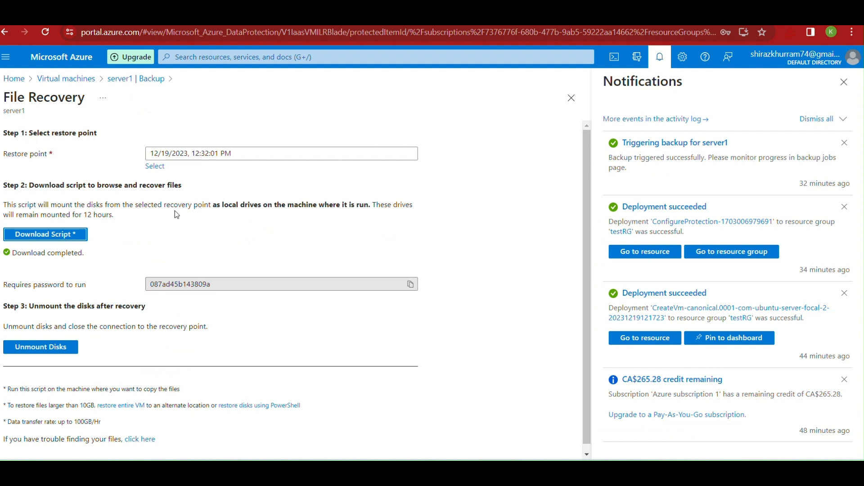
# Open the Virtual machines list in a new tab, sign in, and open server1's details
pyautogui.rightClick(82, 79)
pyautogui.click(102, 91)
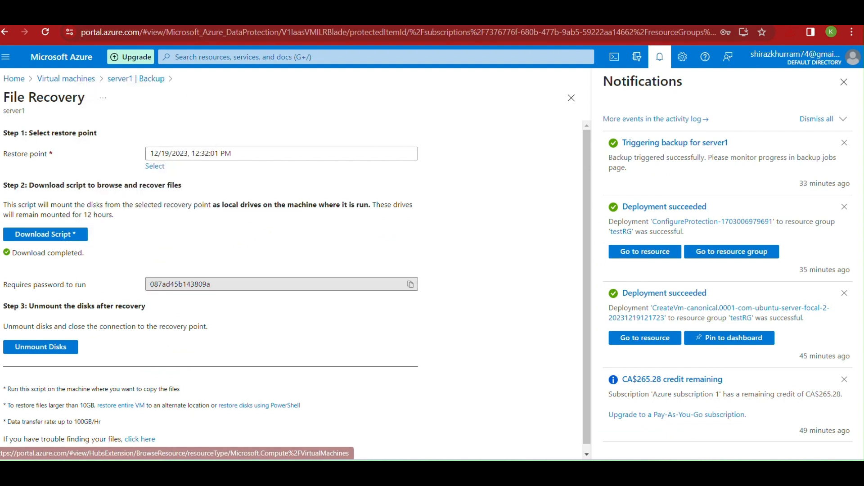
pyautogui.click(619, 17)
pyautogui.click(468, 175)
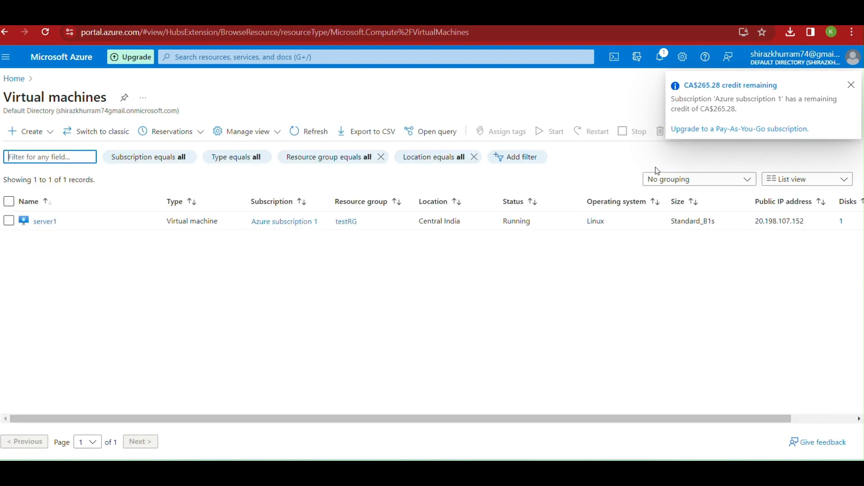
pyautogui.click(51, 222)
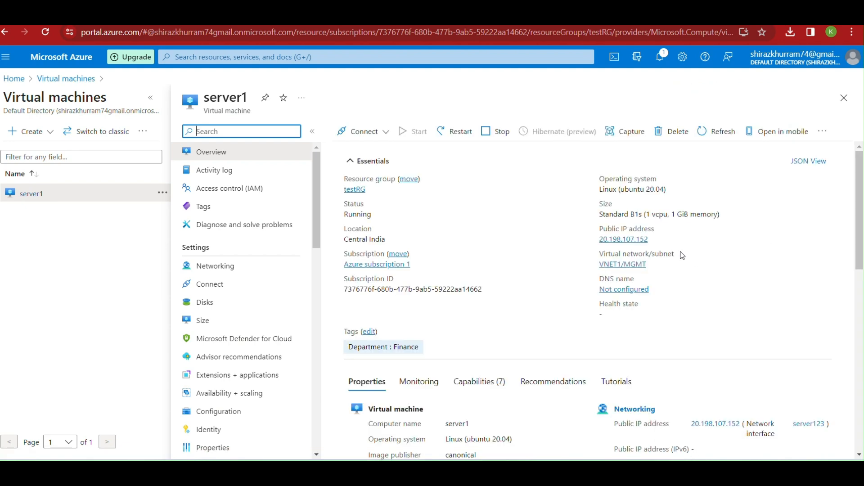
# Log in to server1 at 20.198.107.152 in WinSCP with the user name and password
pyautogui.click(656, 240)
pyautogui.click(642, 473)
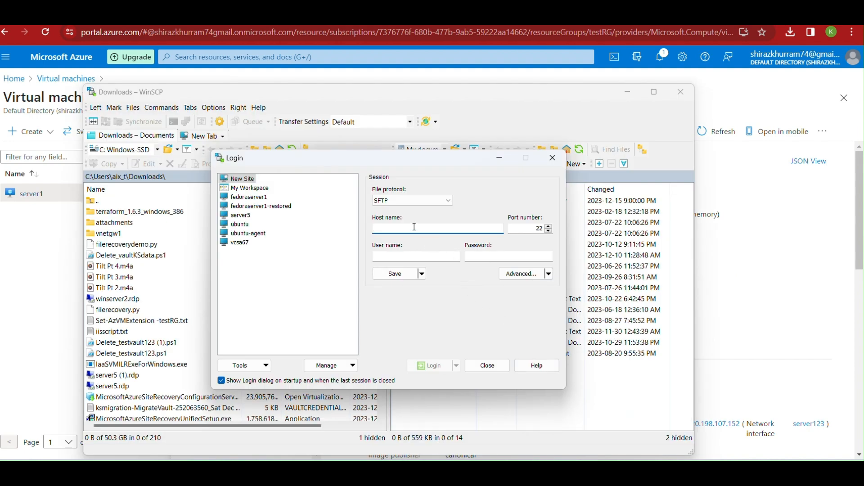
pyautogui.hotkey('ctrl', 'v')
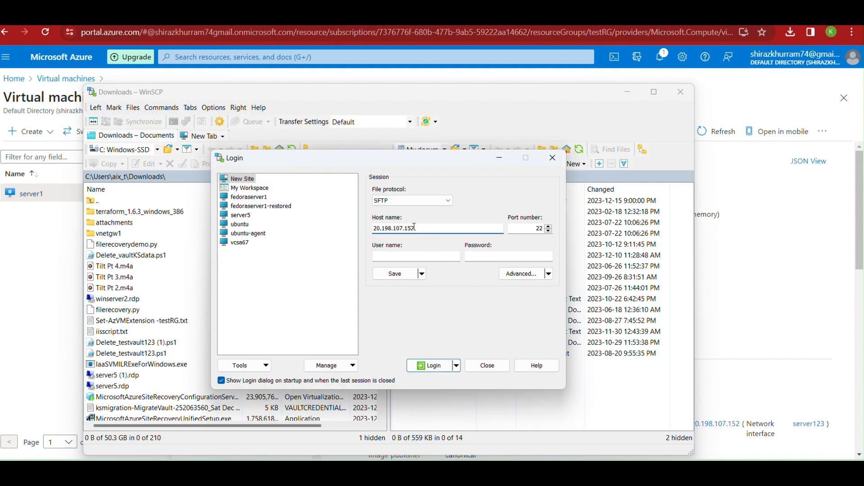
pyautogui.click(404, 253)
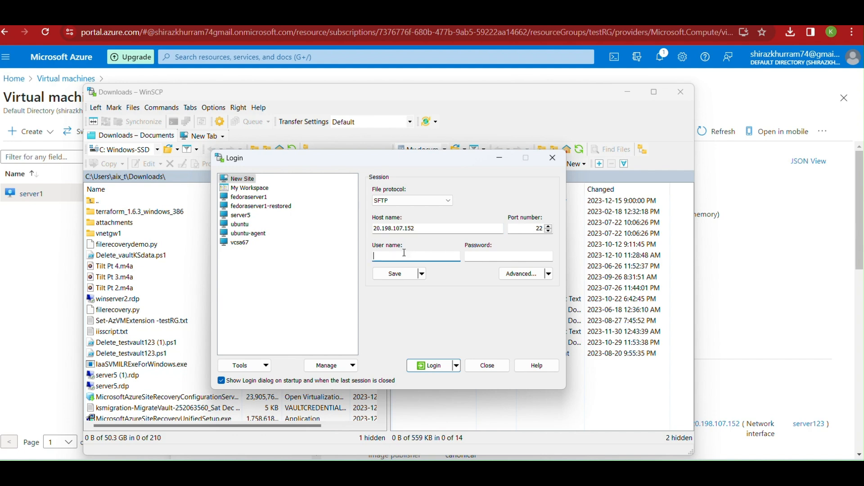
pyautogui.write('kshiraz')
pyautogui.click(525, 256)
pyautogui.write('*********')
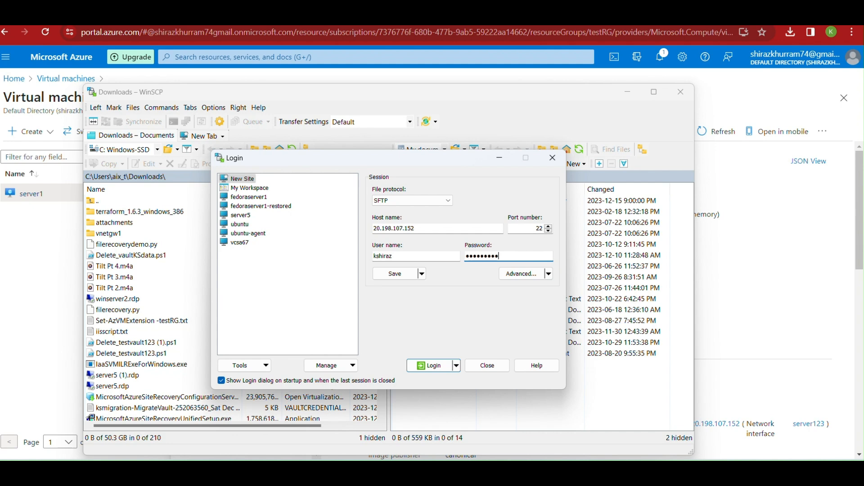
pyautogui.press('BackSpace')
pyautogui.press('BackSpace')
pyautogui.press('BackSpace')
pyautogui.press('BackSpace')
pyautogui.press('BackSpace')
pyautogui.press('BackSpace')
pyautogui.press('BackSpace')
pyautogui.press('BackSpace')
pyautogui.press('BackSpace')
pyautogui.write('*************')
pyautogui.click(428, 365)
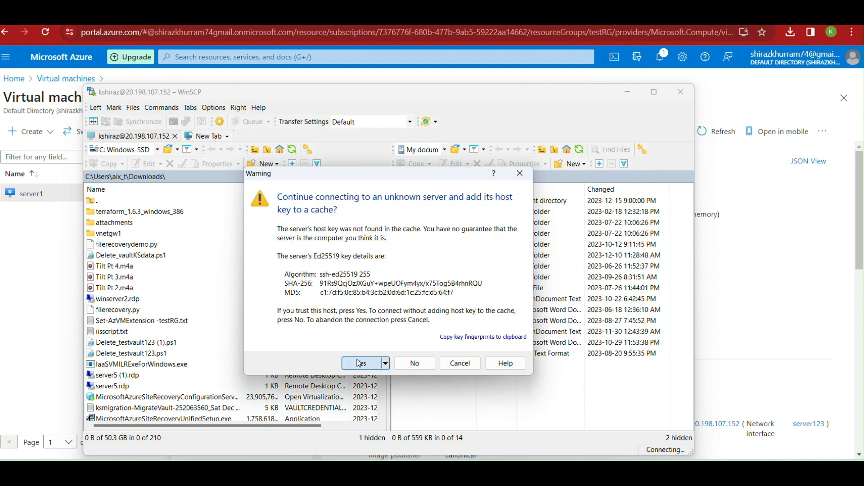
pyautogui.click(361, 363)
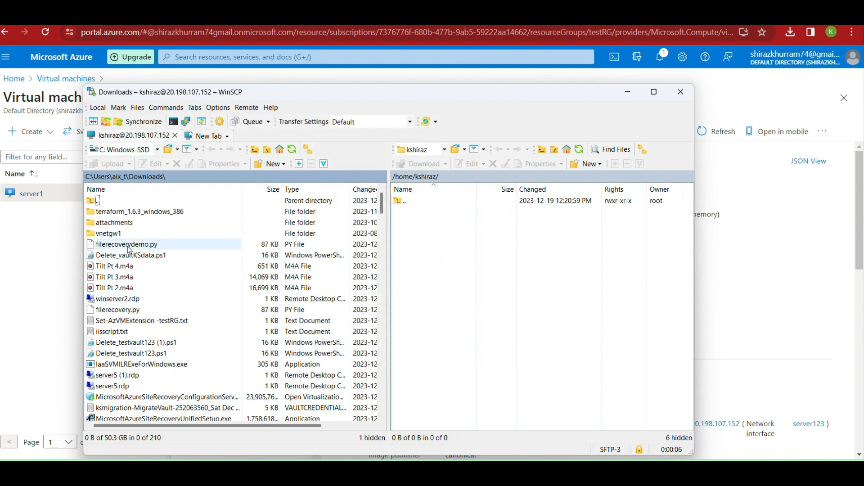
# Copy filerecoverydemo.py from Downloads into the server's home folder
pyautogui.moveTo(129, 249); pyautogui.dragTo(448, 249)
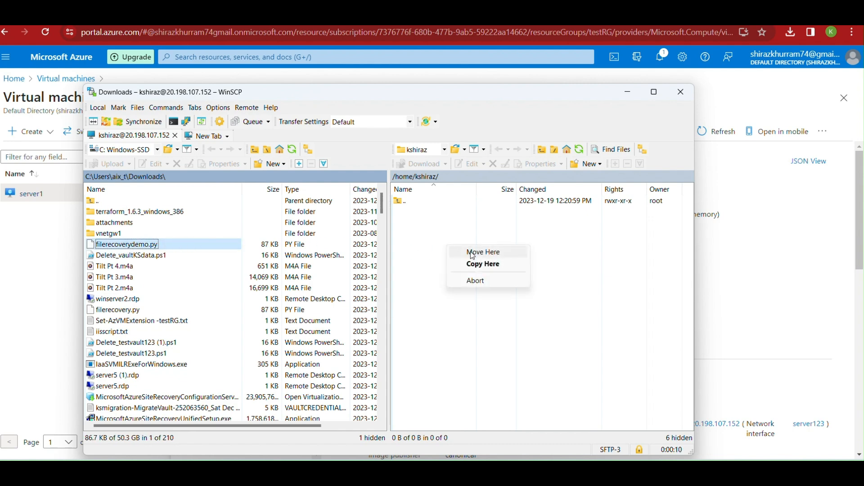
pyautogui.click(476, 266)
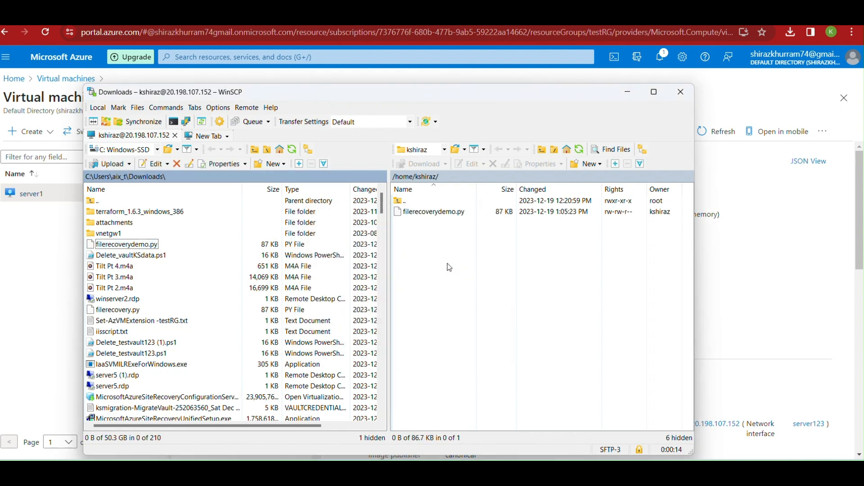
pyautogui.hotkey('alt', 'Tab')
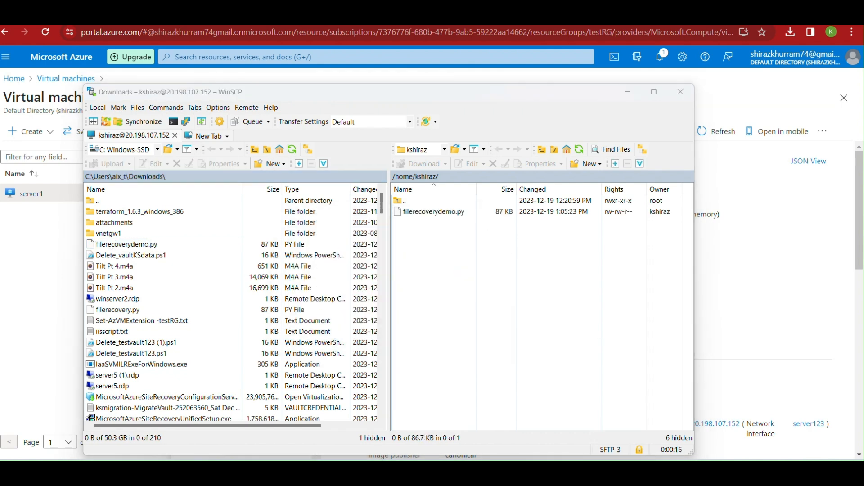
# Verify the home directory lists filerecoverydemo.py (88796 bytes) and python3 reports version 3.8.10
pyautogui.write('pwd')
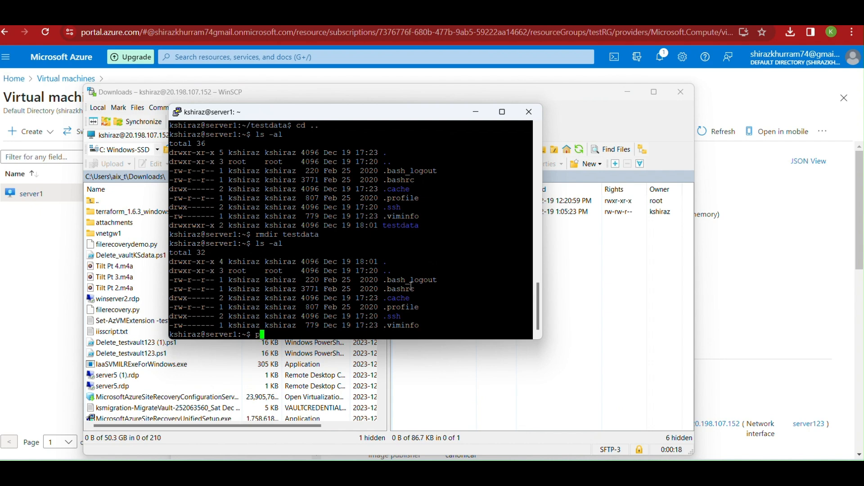
pyautogui.press('Return')
pyautogui.write('ls -al')
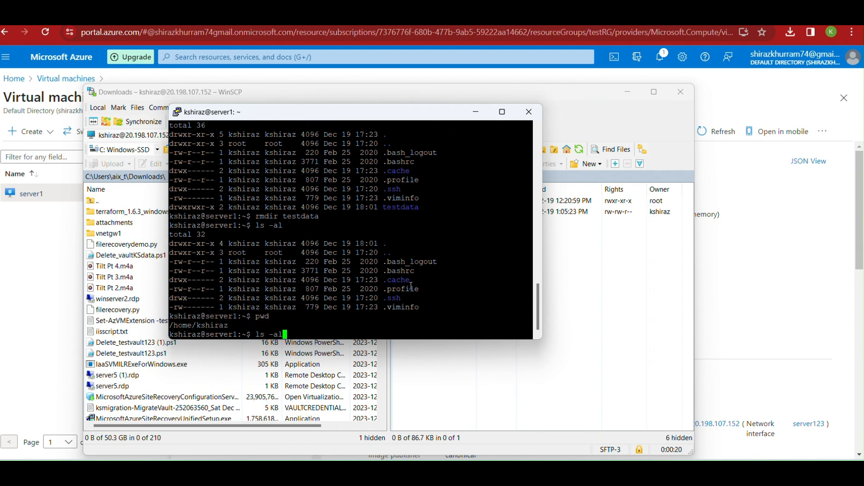
pyautogui.press('Return')
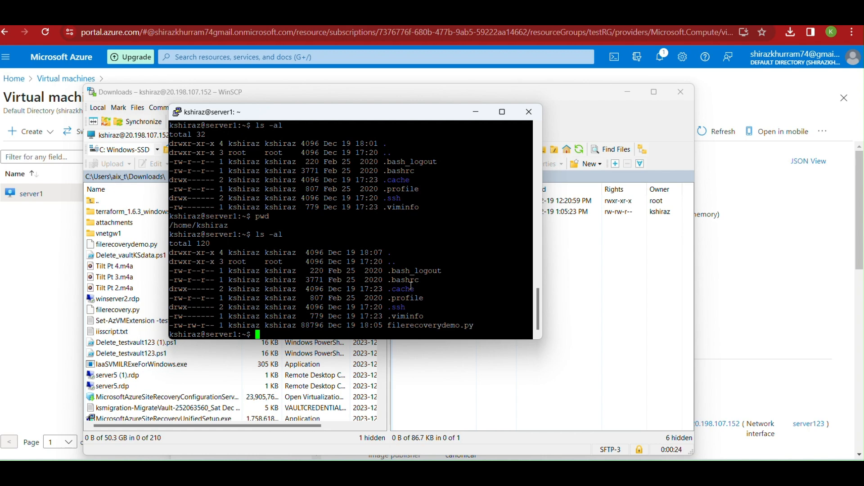
pyautogui.write('python3 --version')
pyautogui.press('Return')
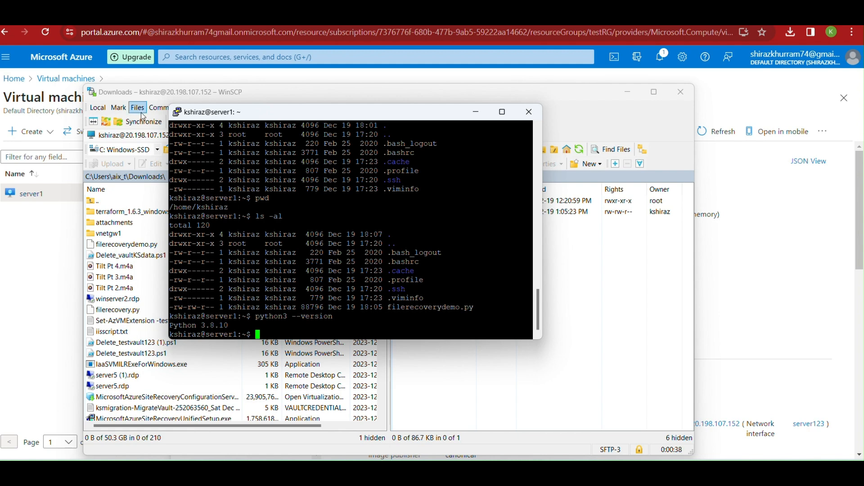
# Copy the script's 'Requires password to run' value from the portal's File Recovery blade
pyautogui.click(628, 95)
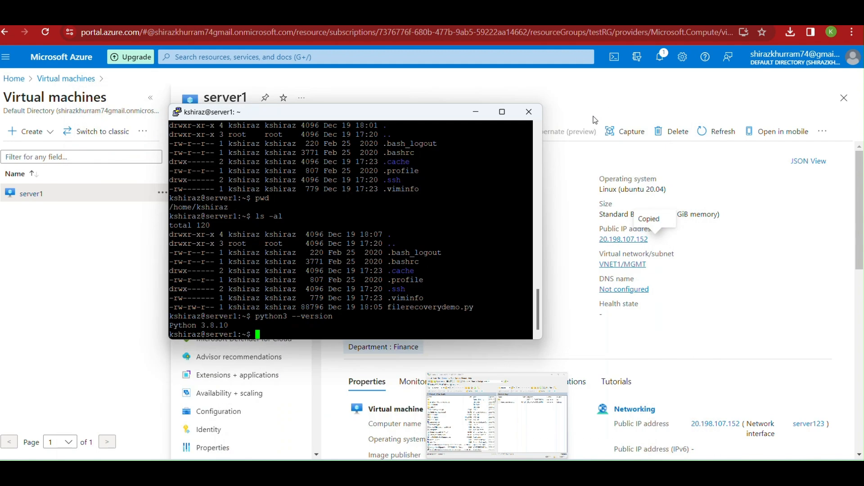
pyautogui.moveTo(409, 120); pyautogui.dragTo(417, 141)
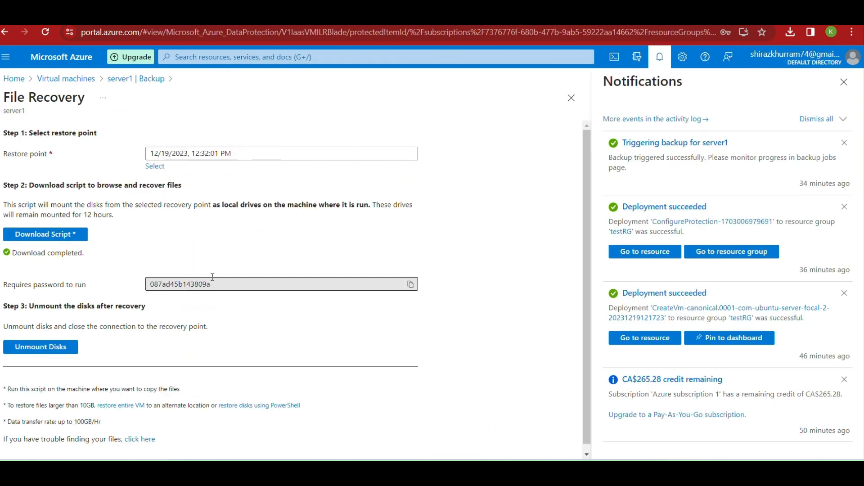
pyautogui.click(223, 282)
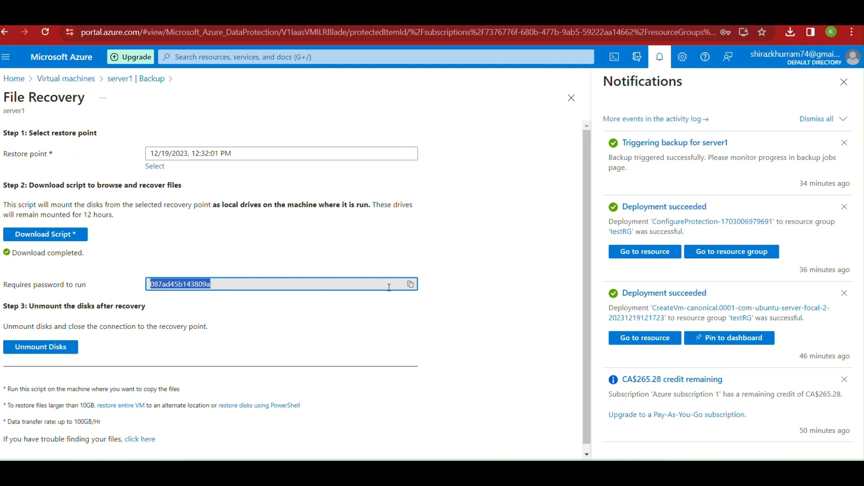
pyautogui.click(409, 286)
# Run python3 filerecoverydemo.py in the PuTTY session on server1
pyautogui.hotkey('alt', 'Tab')
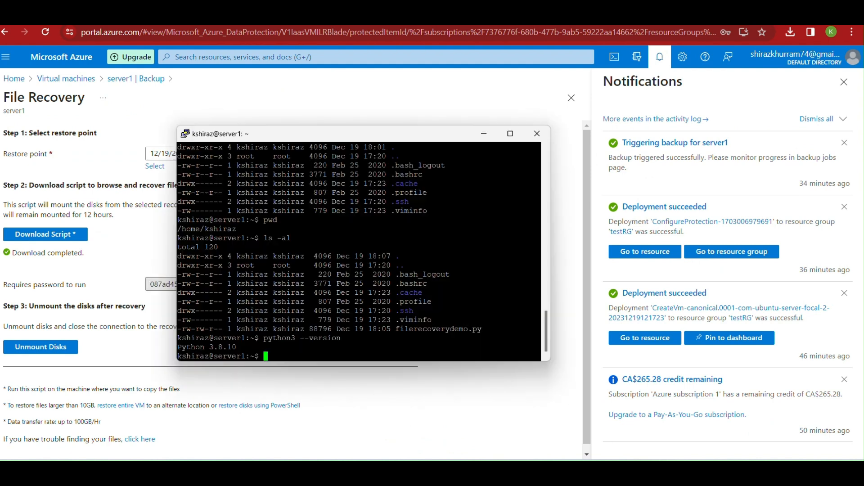
pyautogui.write('python3 filerecovery')
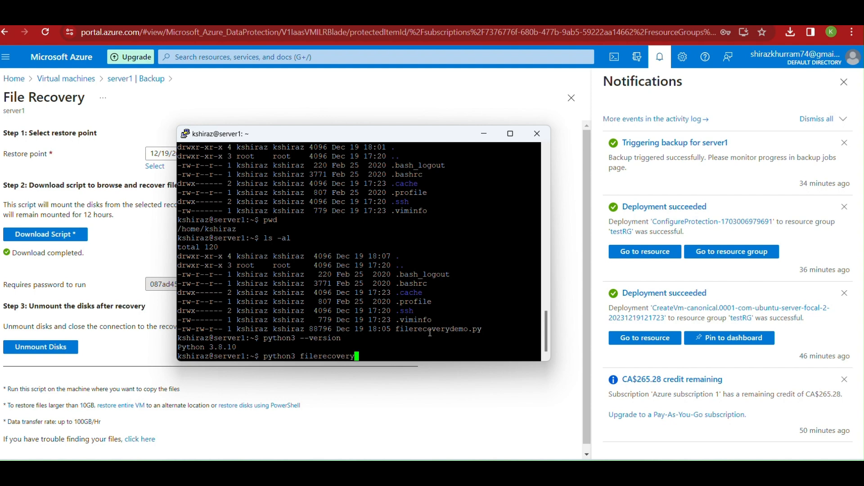
pyautogui.write('demo.py')
pyautogui.press('Return')
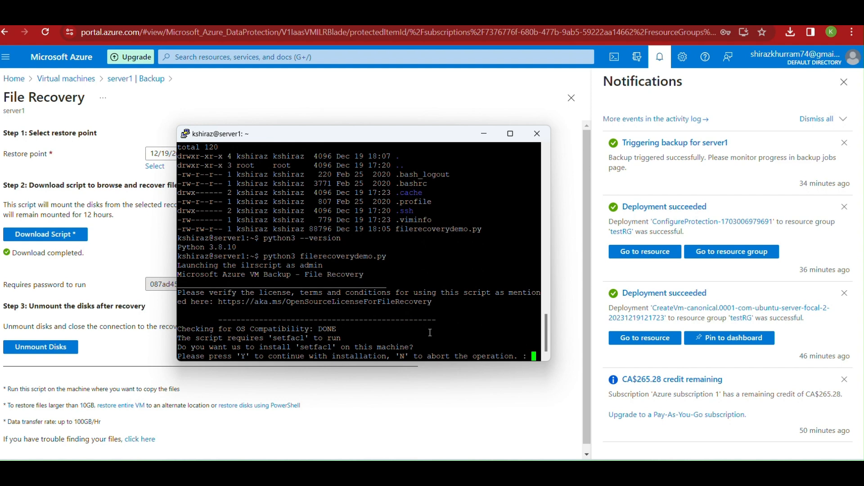
# Accept the setfacl install, paste the portal password to mount the recovery volumes, then quit with q
pyautogui.write('y')
pyautogui.press('Return')
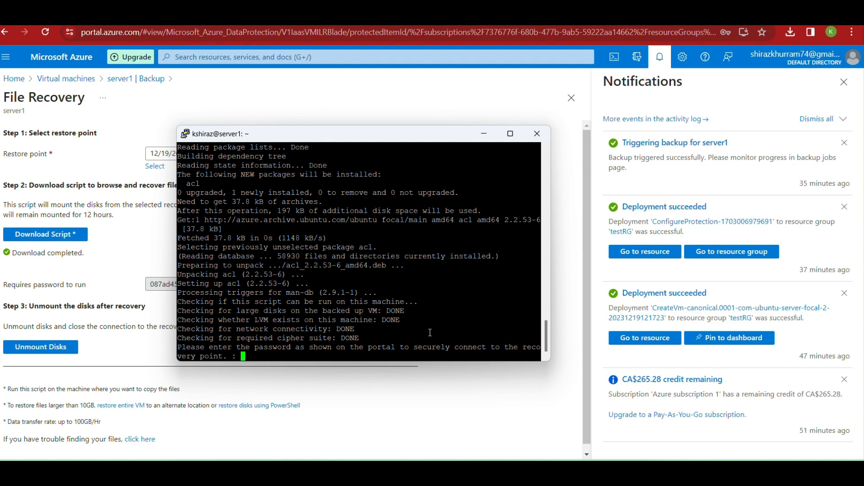
pyautogui.rightClick(423, 295)
pyautogui.press('Return')
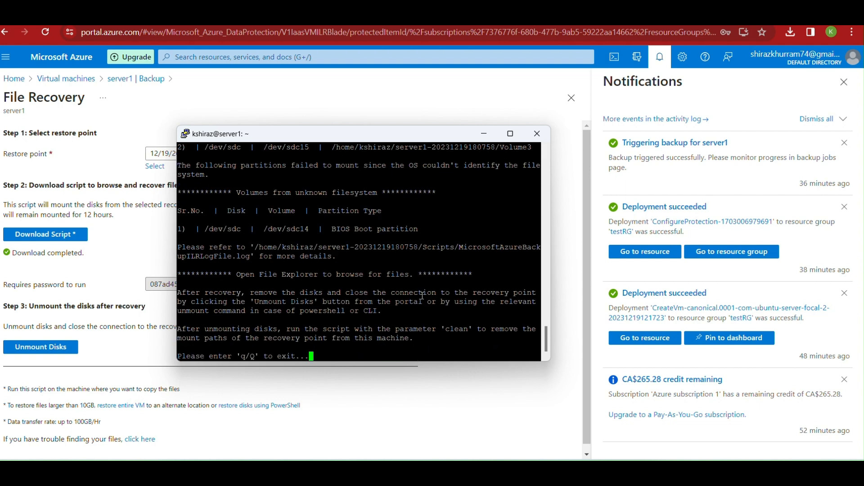
pyautogui.write('q')
pyautogui.press('Return')
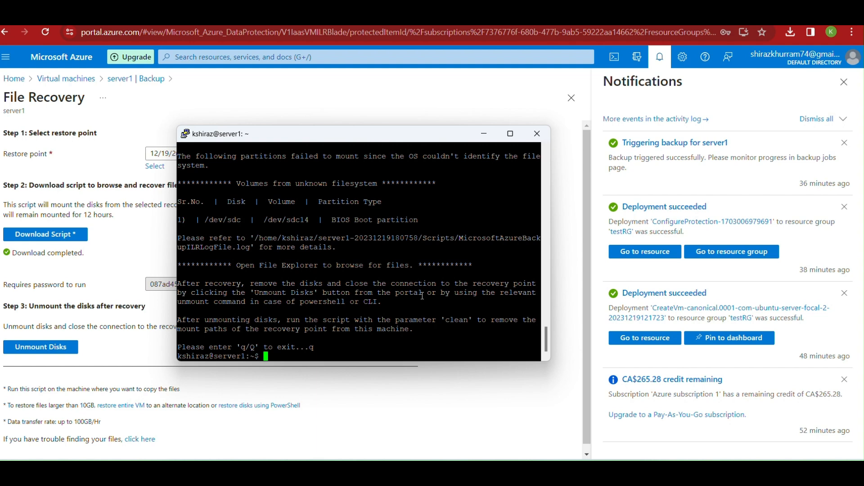
# Switch to a root shell with sudo su - and list mounts including the recovered volumes
pyautogui.write('df')
pyautogui.press('Return')
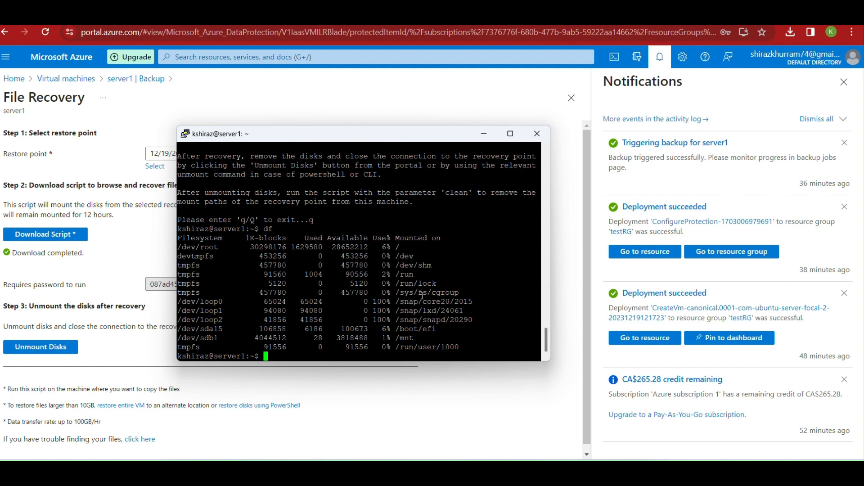
pyautogui.write('sudo su -')
pyautogui.press('Return')
pyautogui.write('df')
pyautogui.press('Return')
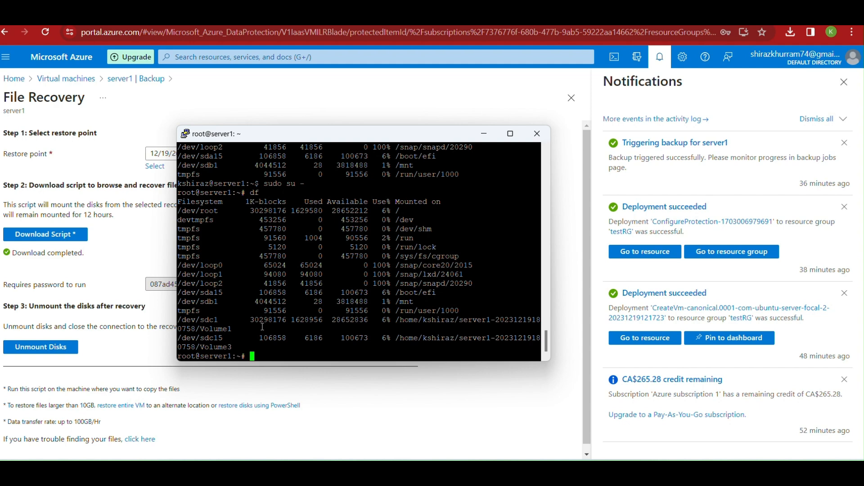
# Change into the recovered Volume1 mount path and list its contents
pyautogui.write('cd /home/kshiraz')
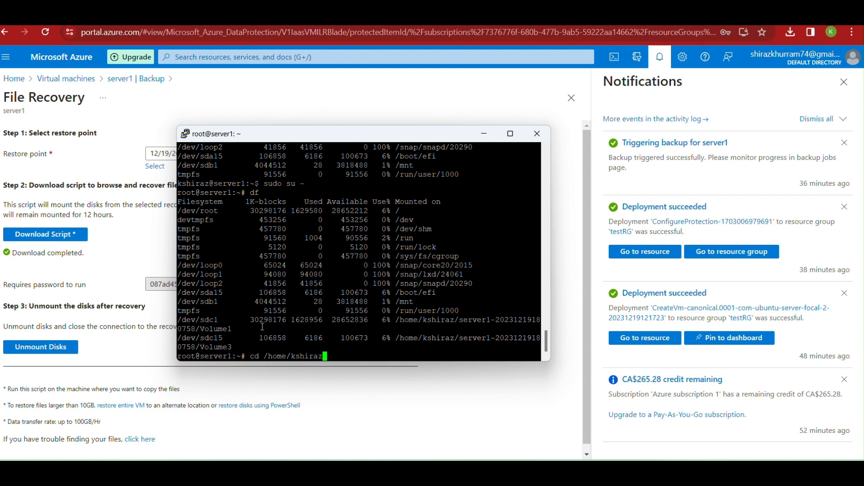
pyautogui.write('/s')
pyautogui.press('BackSpace')
pyautogui.press('BackSpace')
pyautogui.press('BackSpace')
pyautogui.press('BackSpace')
pyautogui.press('BackSpace')
pyautogui.press('BackSpace')
pyautogui.press('BackSpace')
pyautogui.press('BackSpace')
pyautogui.press('BackSpace')
pyautogui.press('BackSpace')
pyautogui.press('BackSpace')
pyautogui.press('BackSpace')
pyautogui.press('BackSpace')
pyautogui.press('BackSpace')
pyautogui.press('BackSpace')
pyautogui.press('BackSpace')
pyautogui.press('BackSpace')
pyautogui.write('d')
pyautogui.moveTo(399, 321); pyautogui.dragTo(412, 330)
pyautogui.rightClick(351, 352)
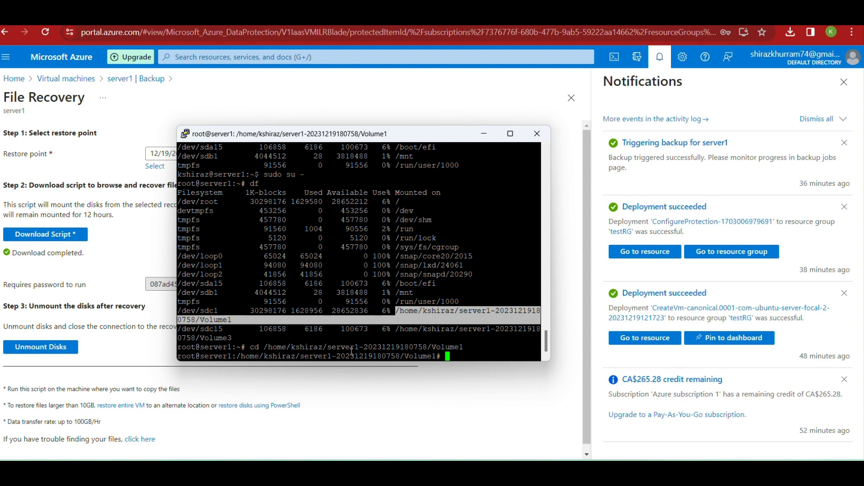
pyautogui.write('ls')
pyautogui.press('Return')
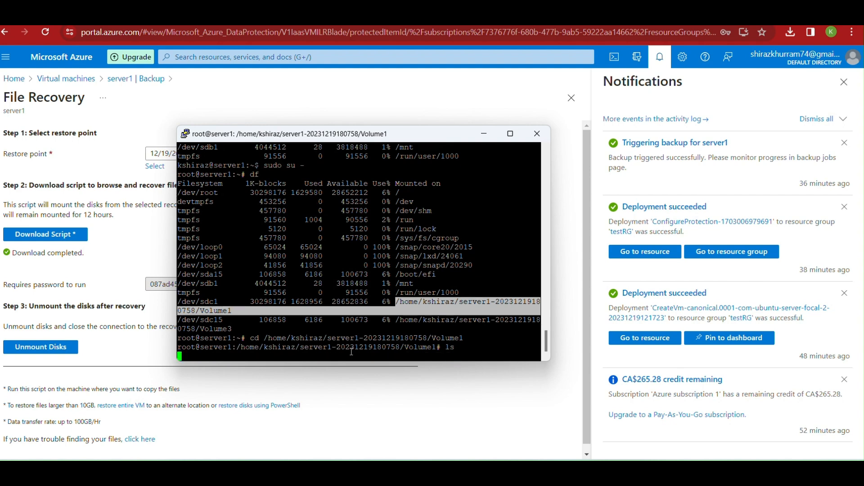
pyautogui.write('cd home')
pyautogui.press('Return')
pyautogui.write('cd ')
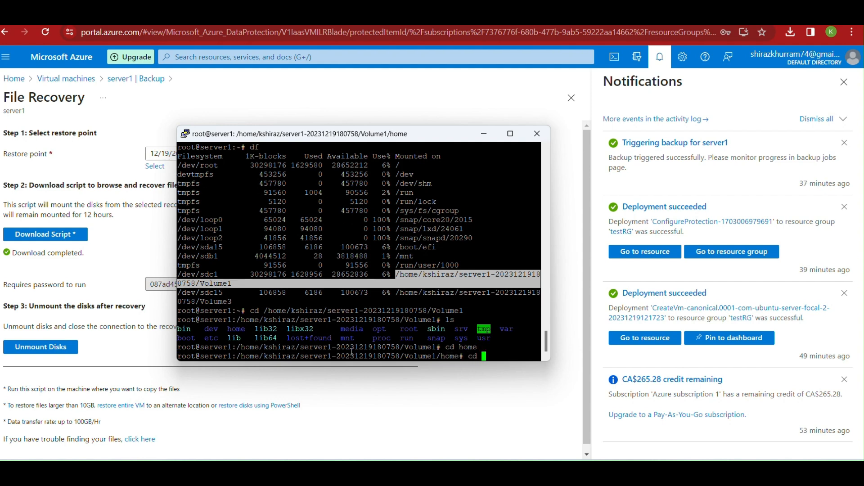
pyautogui.write('kshiraz')
pyautogui.press('Return')
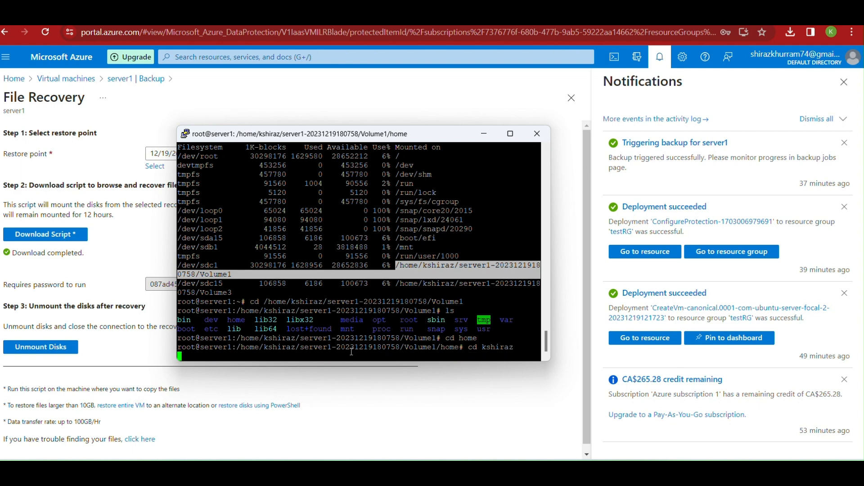
pyautogui.write('ls')
pyautogui.press('Return')
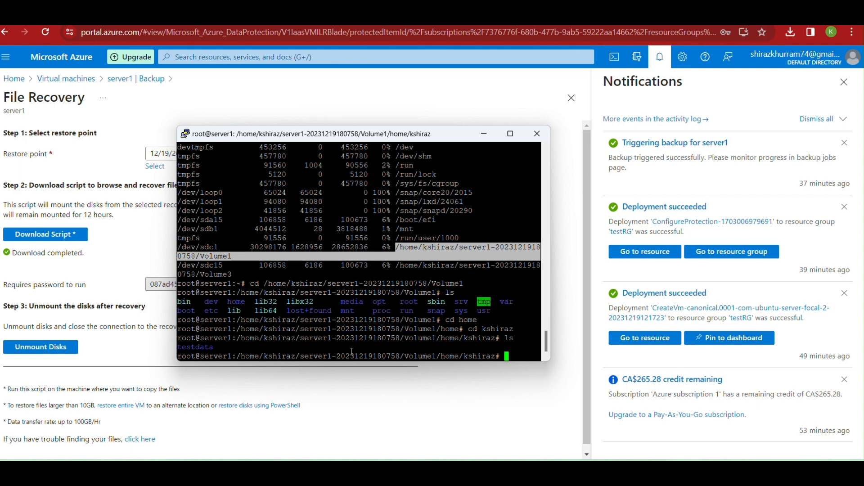
pyautogui.write('ls -al')
pyautogui.press('Return')
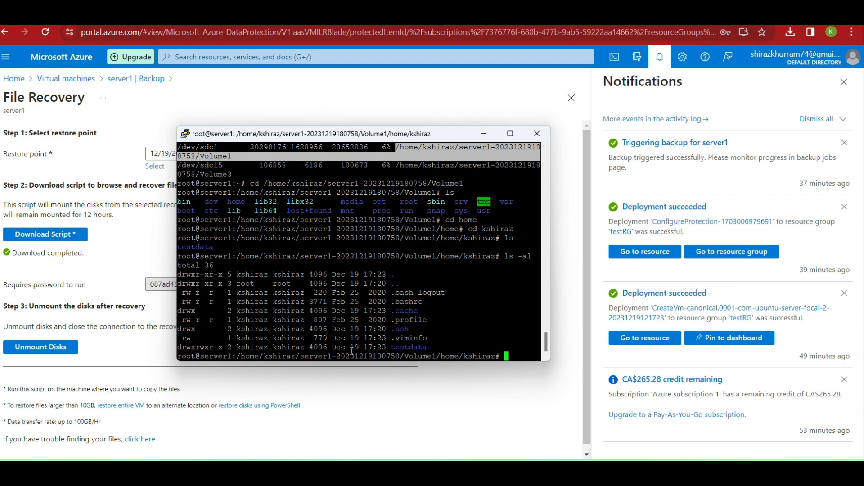
# Enter the testdata folder and list the 52-byte testfile with ls -al
pyautogui.write('cd test')
pyautogui.press('Tab')
pyautogui.press('Return')
pyautogui.write('dir')
pyautogui.press('BackSpace')
pyautogui.press('BackSpace')
pyautogui.press('BackSpace')
pyautogui.press('Return')
pyautogui.press('Return')
pyautogui.press('Return')
pyautogui.write('ls')
pyautogui.press('Return')
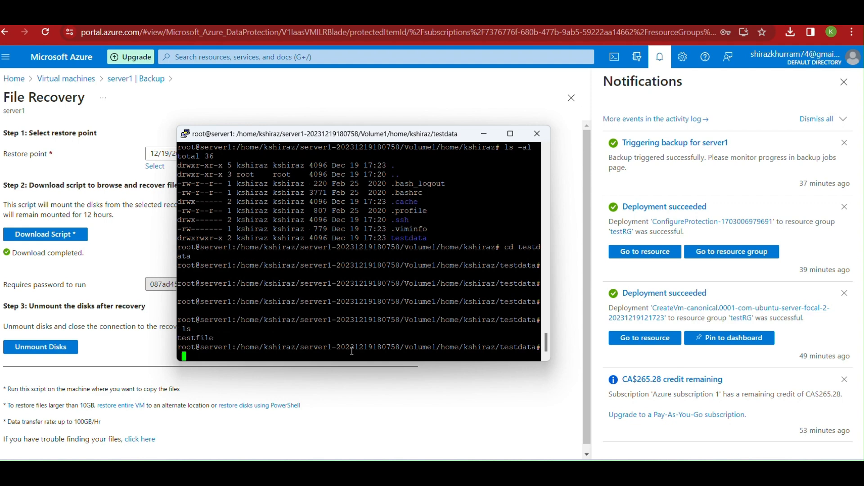
pyautogui.write('ls -al')
pyautogui.press('Return')
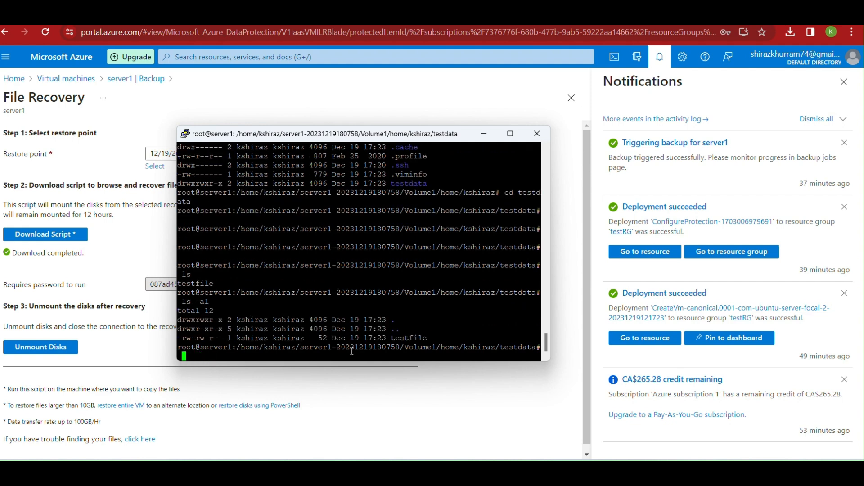
pyautogui.press('Return')
pyautogui.press('Return')
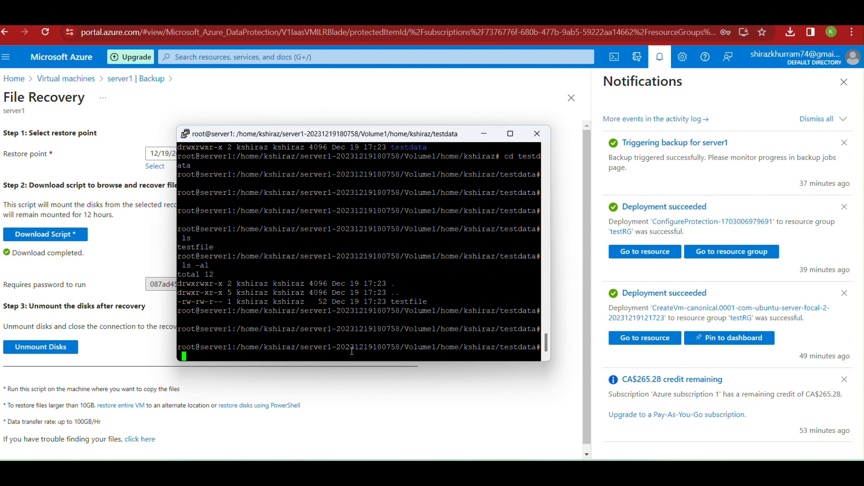
# Maximize PuTTY and copy testfile to /home/kshiraz/ with cp -p
pyautogui.click(511, 134)
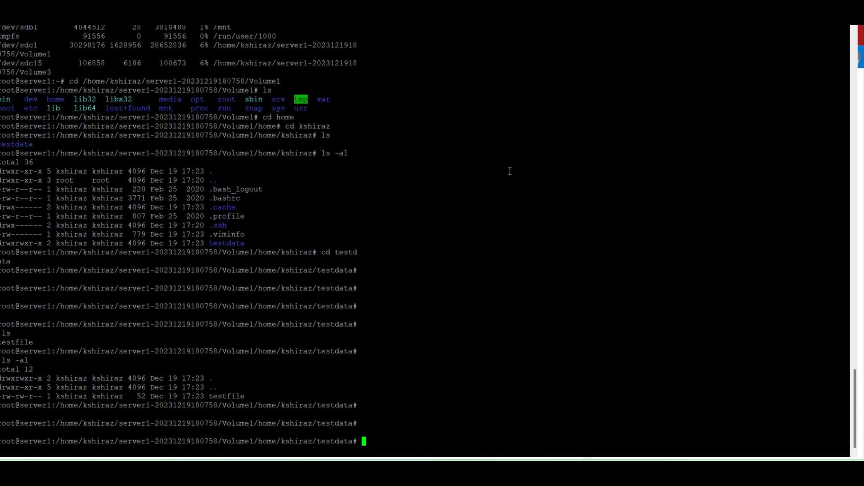
pyautogui.write('ls -al')
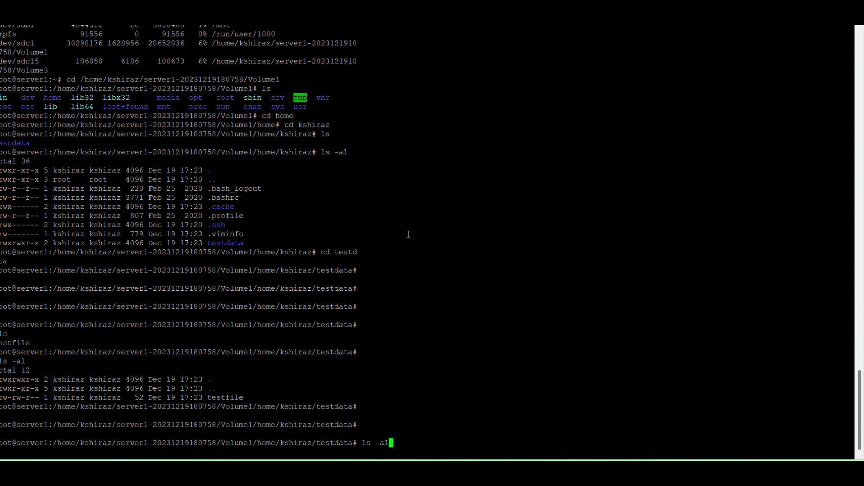
pyautogui.press('Return')
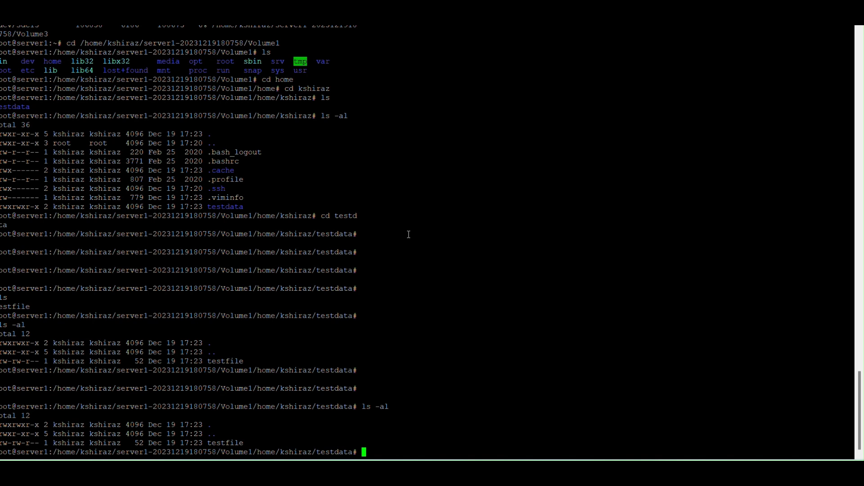
pyautogui.write('cp -p testfile /hom')
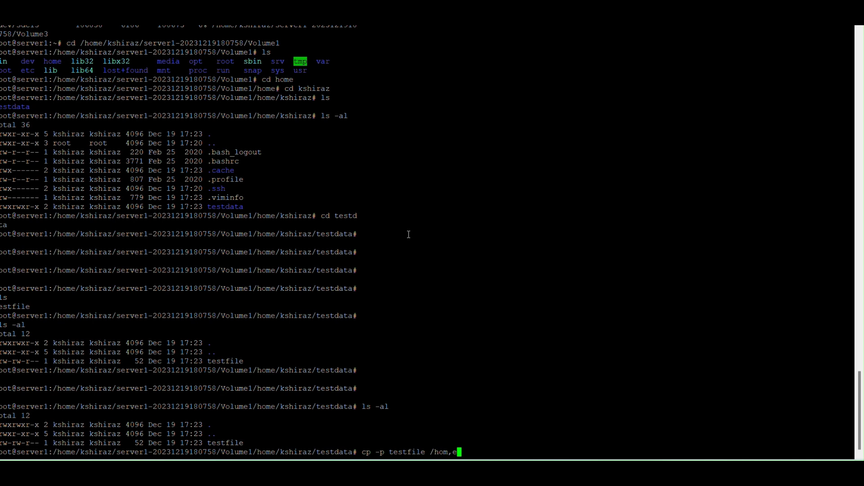
pyautogui.write('e/kshiraz/')
pyautogui.press('Return')
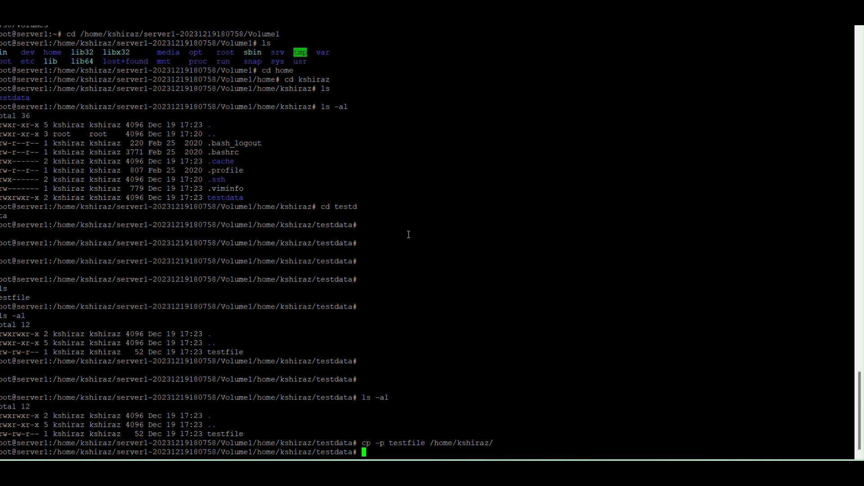
# In /home/kshiraz, confirm testfile is listed and display its contents with more
pyautogui.write('cd /home/kshiraz')
pyautogui.press('Return')
pyautogui.write('ls -al')
pyautogui.press('Return')
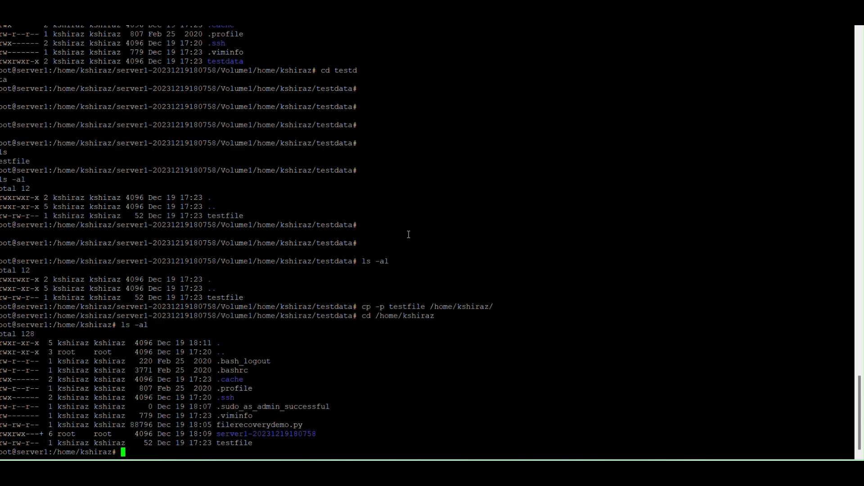
pyautogui.write('more testfile')
pyautogui.press('Return')
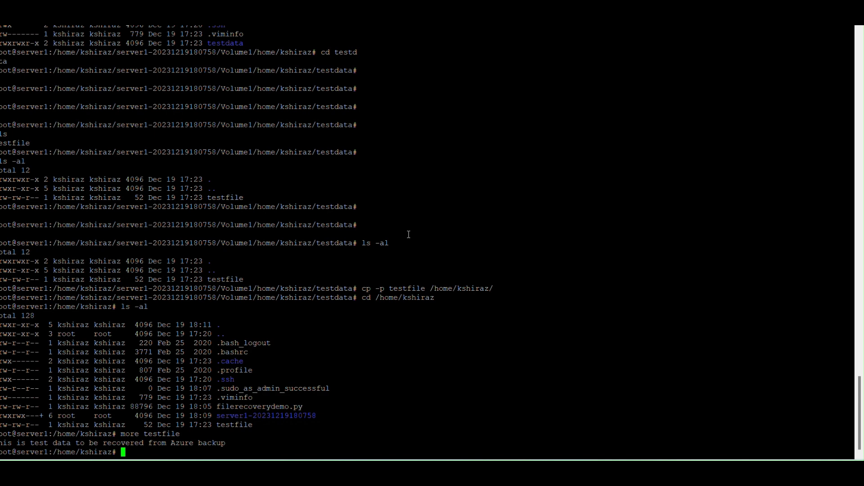
# Exit the root shell and confirm the working directory with pwd
pyautogui.write('exit')
pyautogui.press('Return')
pyautogui.write('pwd')
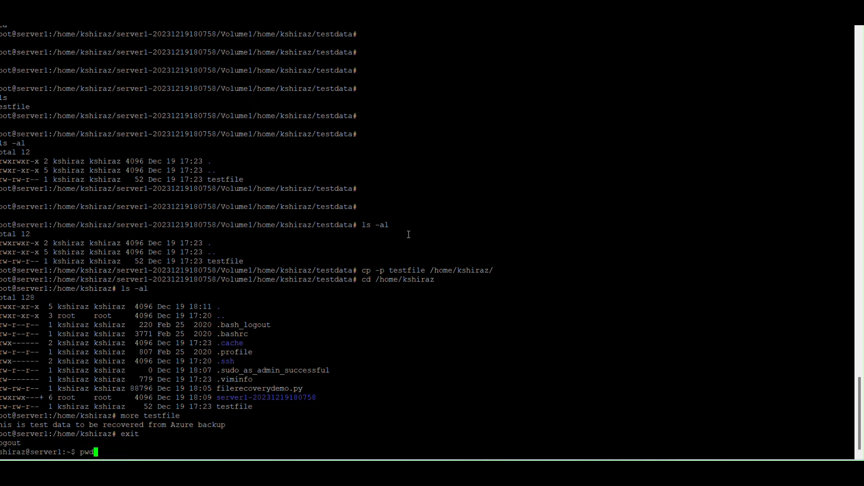
pyautogui.press('Return')
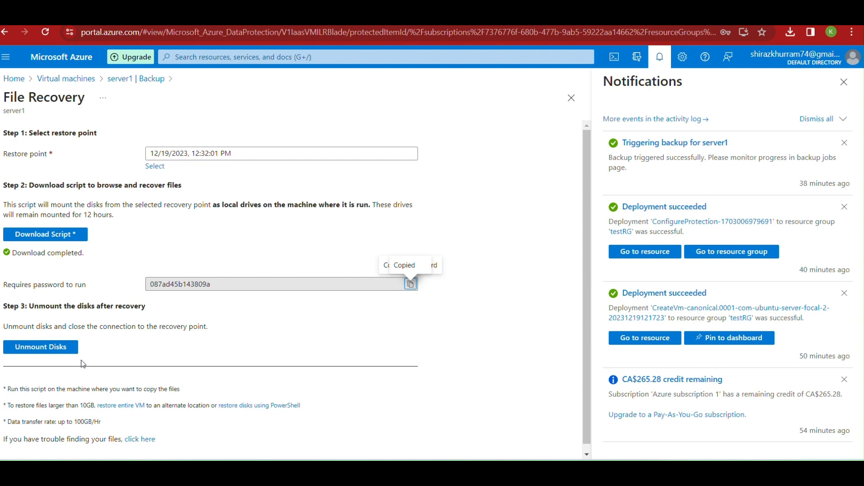
# Trigger Unmount Disks, then as root run df showing Volume1 and Volume3 still mounted
pyautogui.click(60, 351)
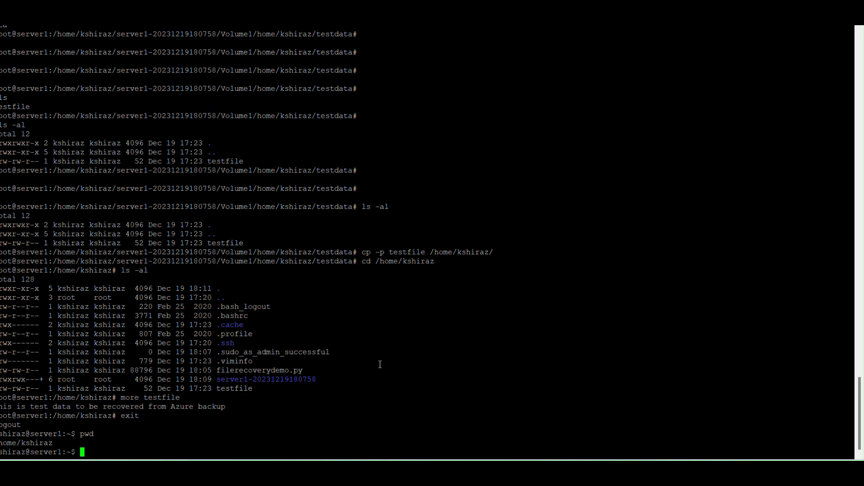
pyautogui.write('sudo su -')
pyautogui.press('Return')
pyautogui.write('df')
pyautogui.press('Return')
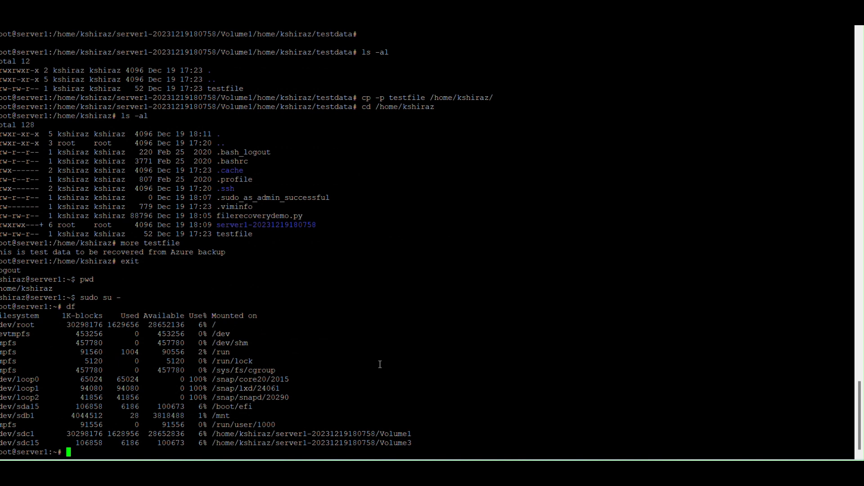